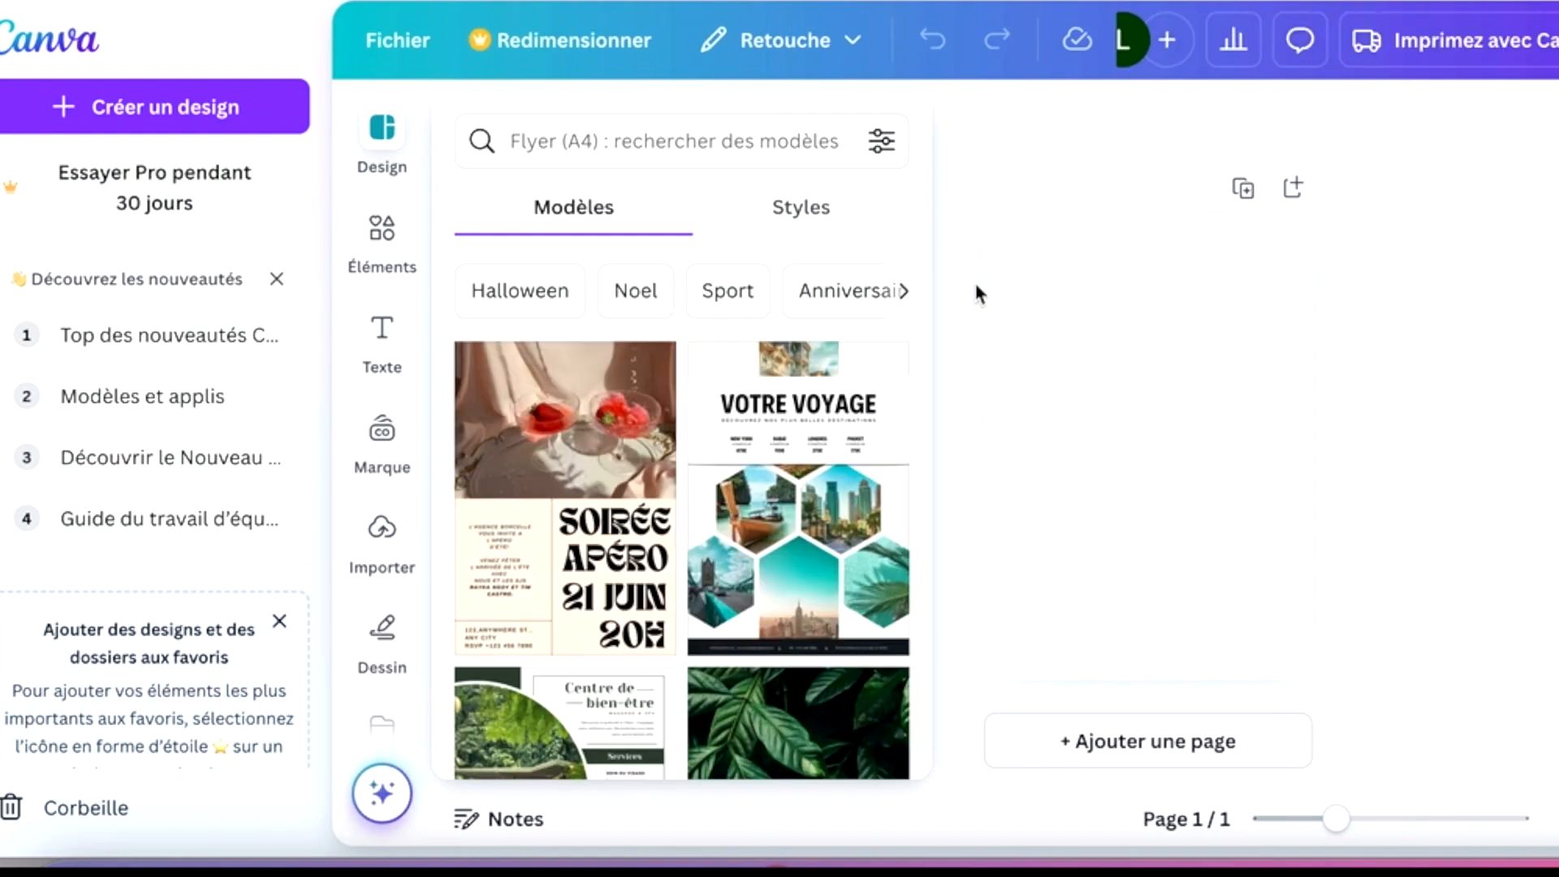
left_click(382, 540)
left_click(644, 192)
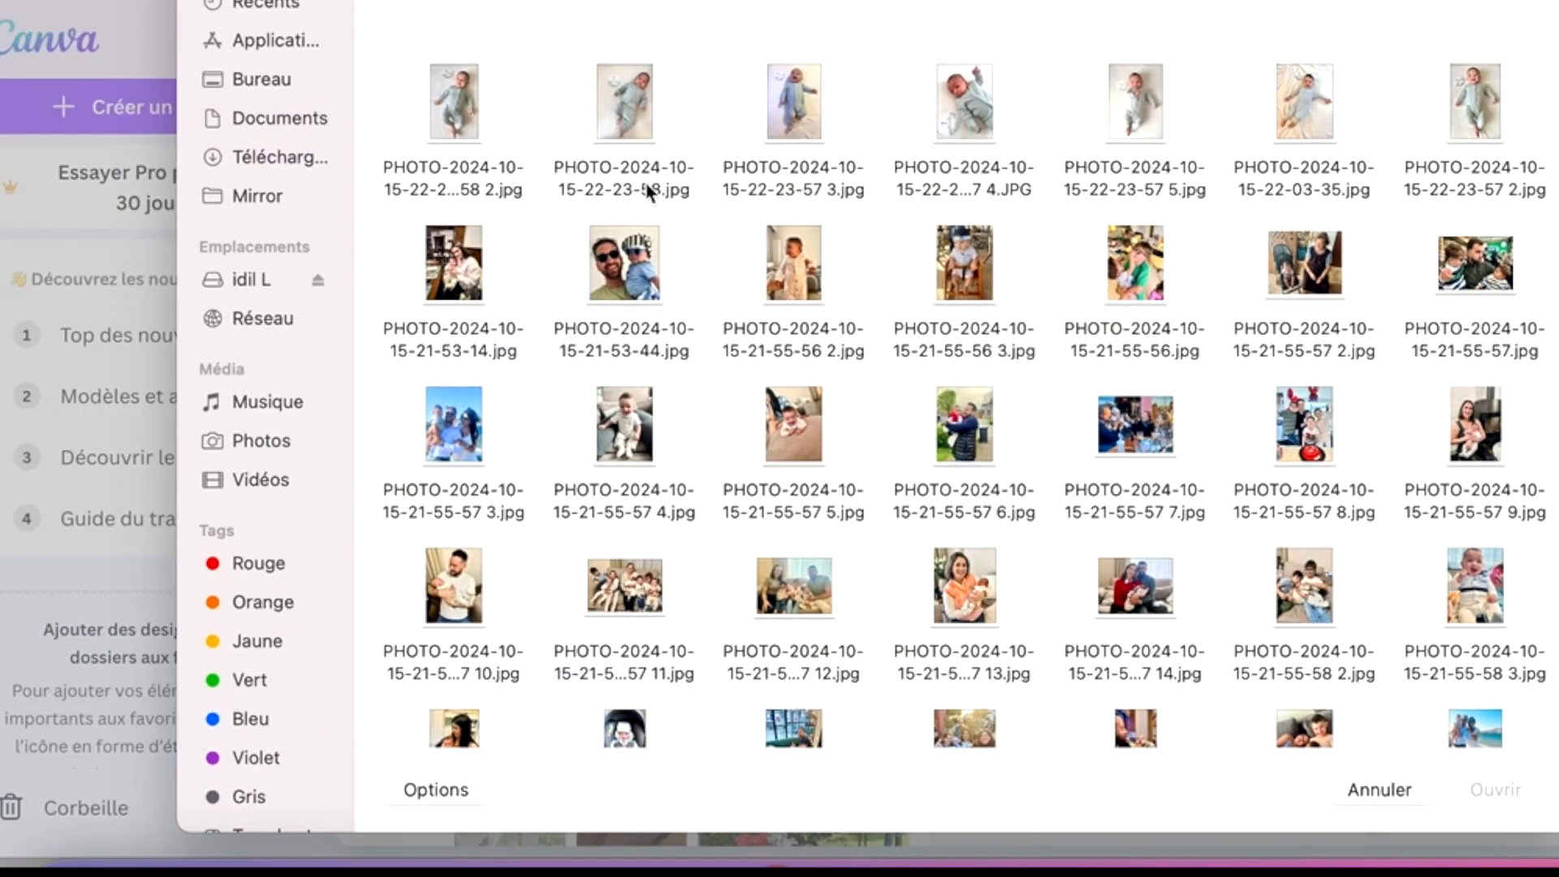
scroll(855, 412, "down", 15)
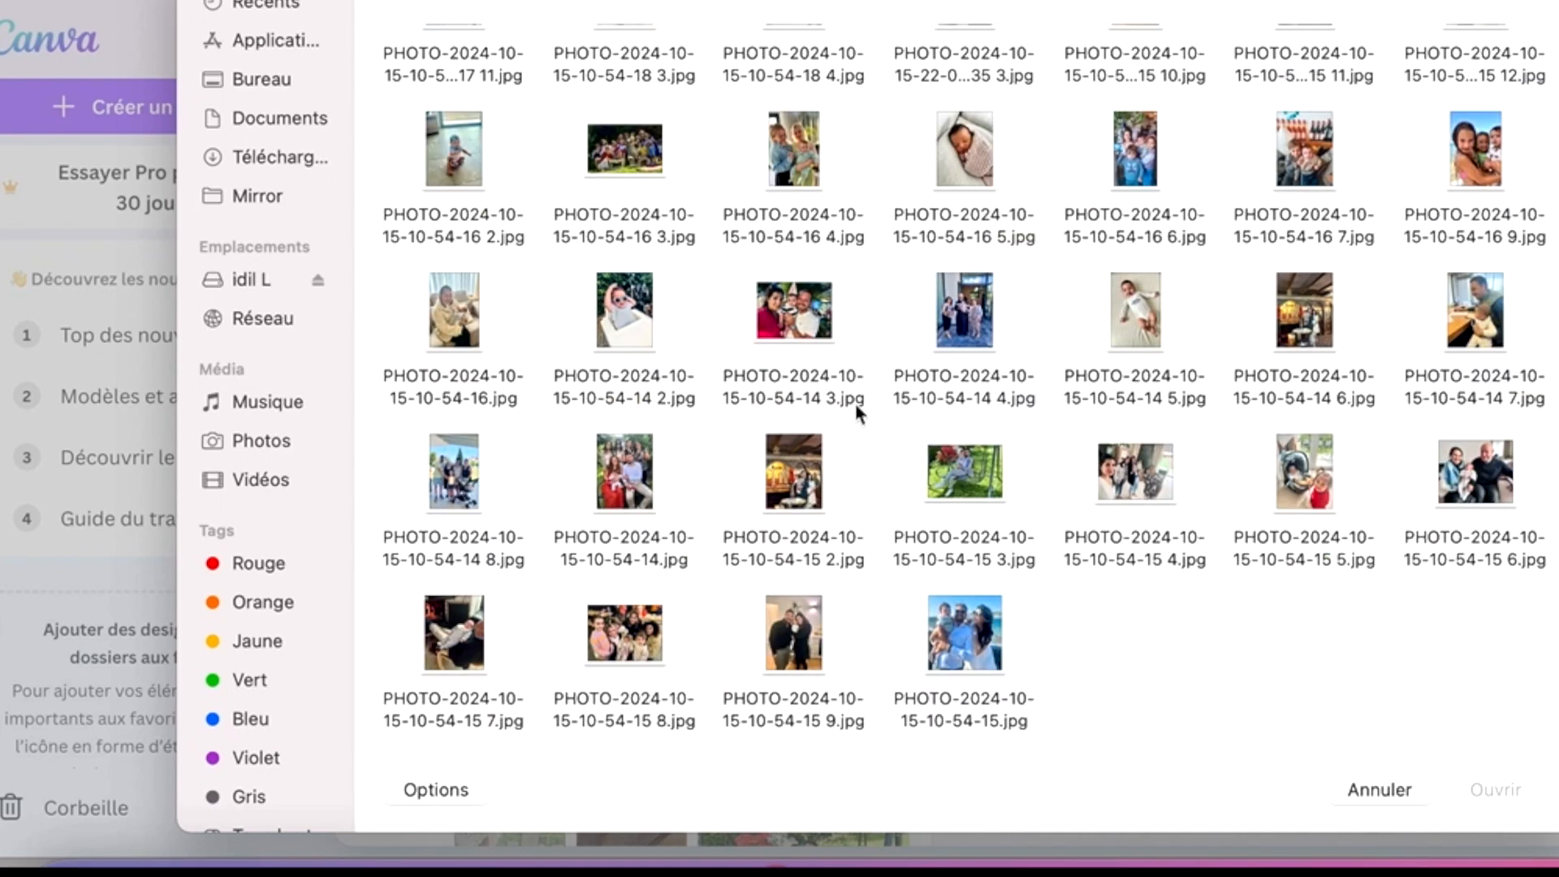
scroll(856, 403, "up", 15)
left_click(1380, 789)
- Place the uploaded photo of the swaddled newborn on the page and reduce its size
scroll(611, 731, "down", 10)
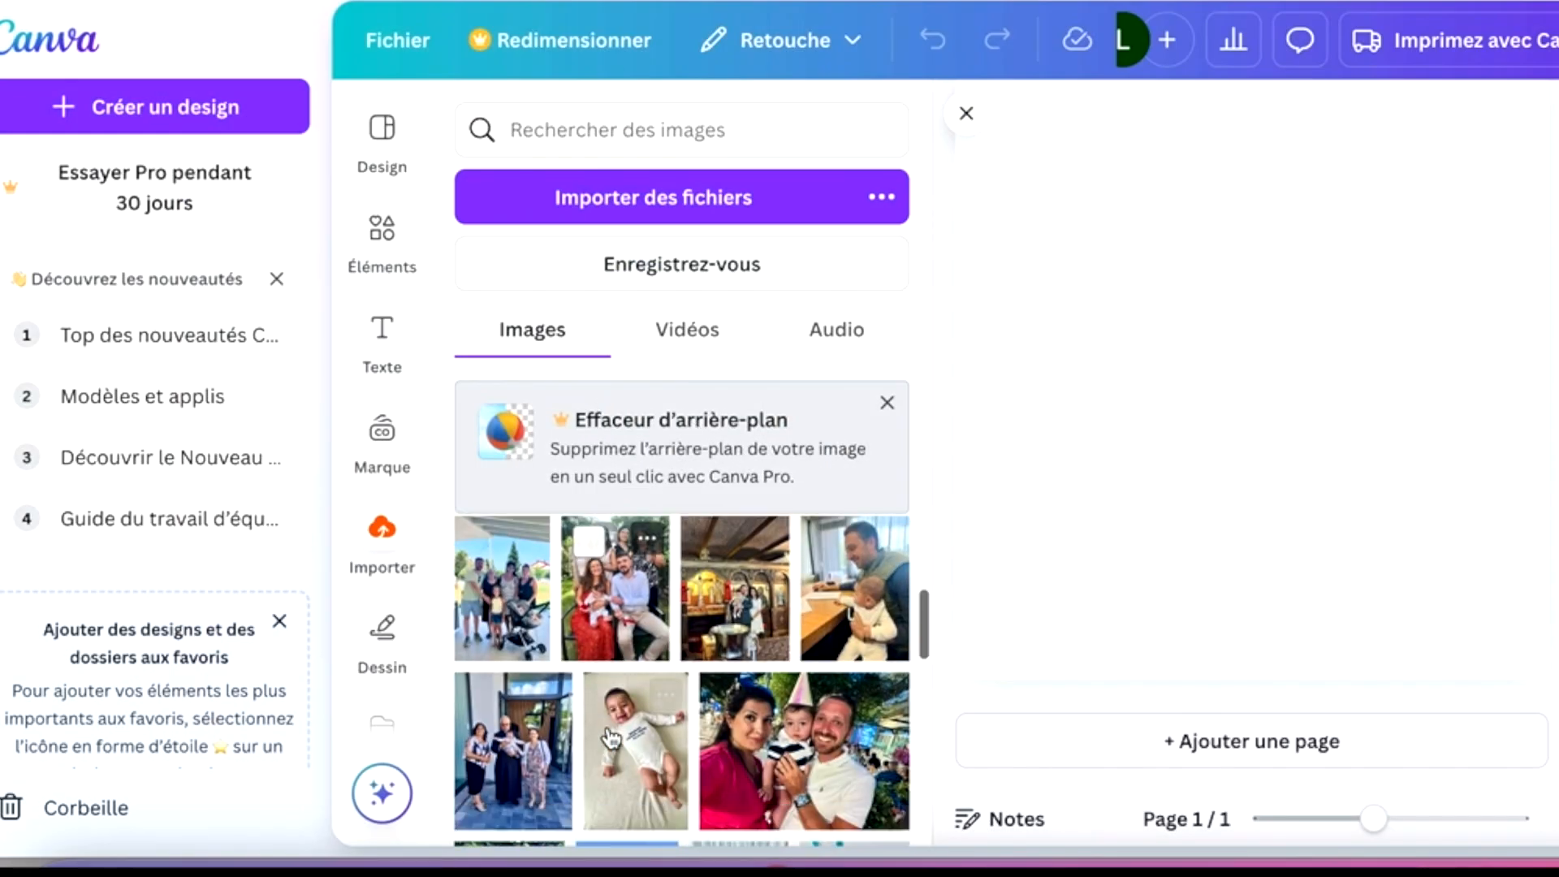
scroll(611, 737, "down", 5)
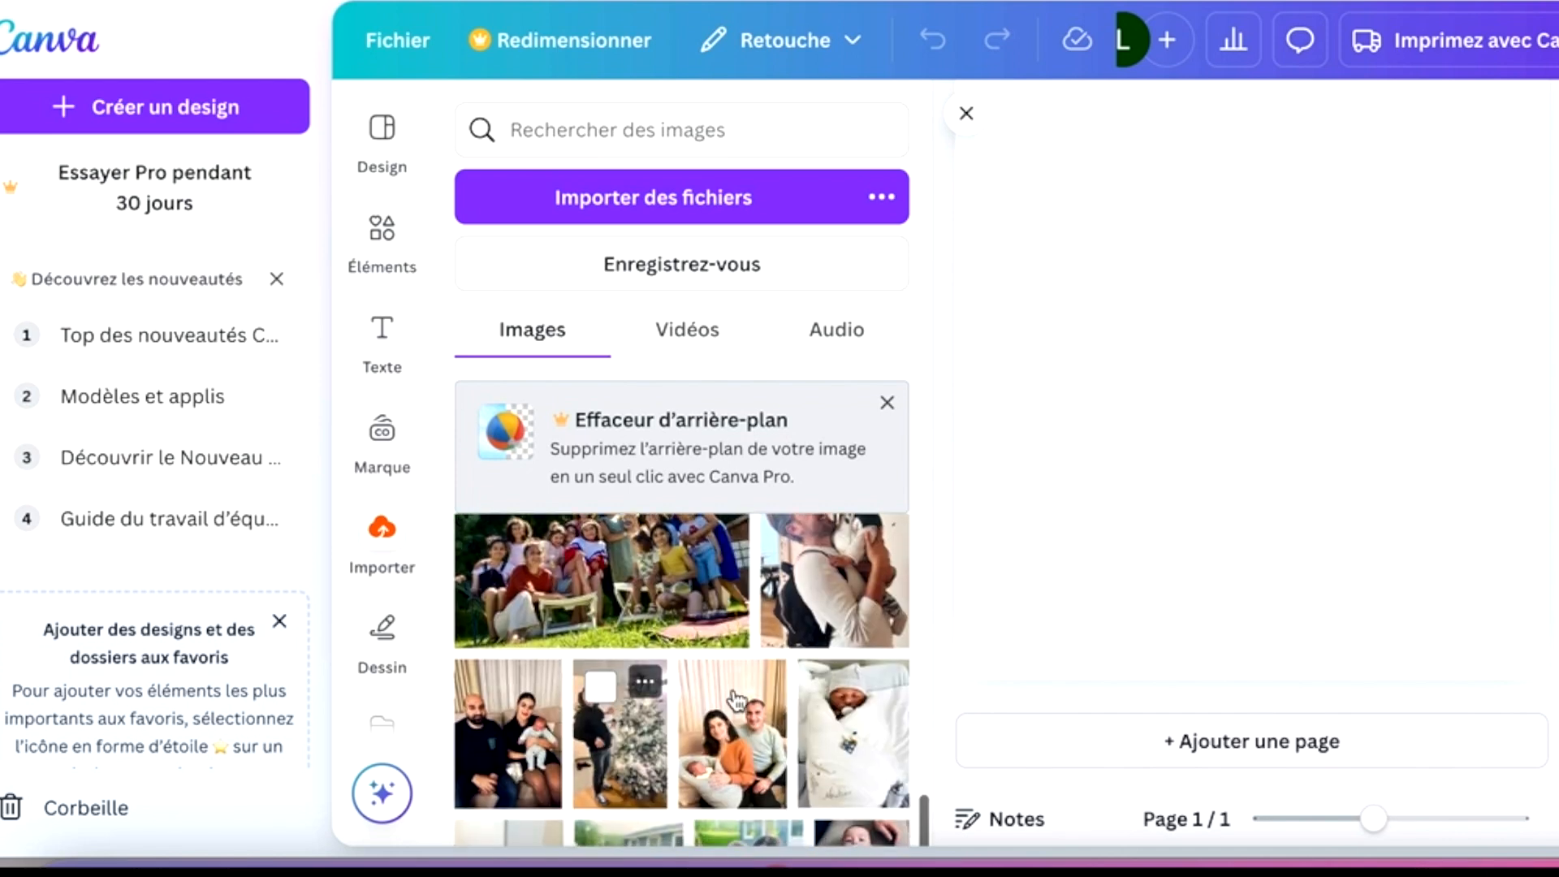
left_click(905, 707)
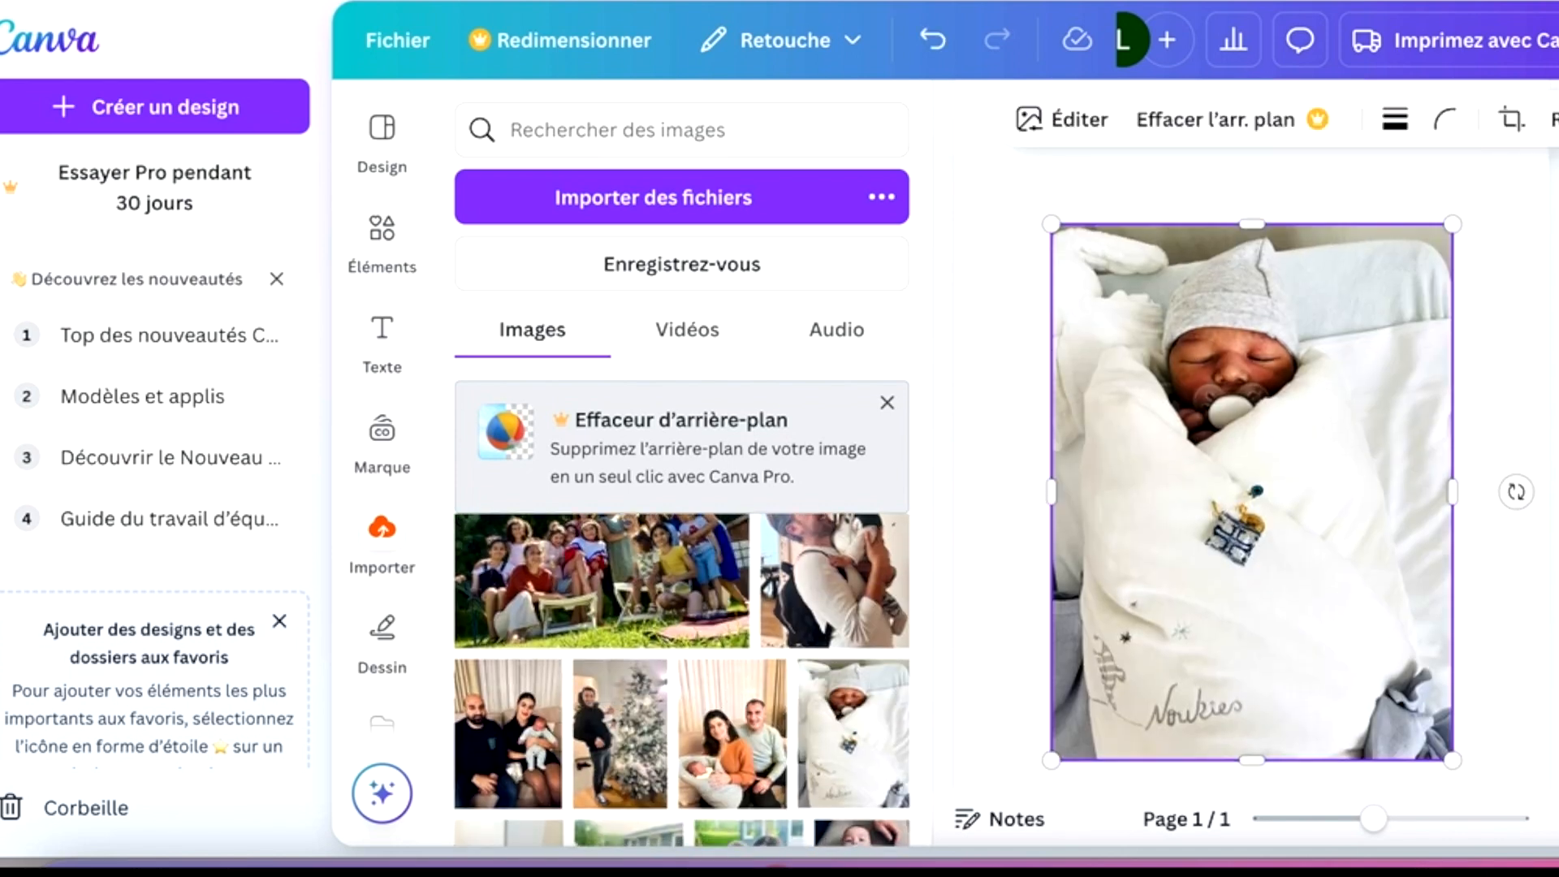
left_click_drag(1452, 760, 1315, 577)
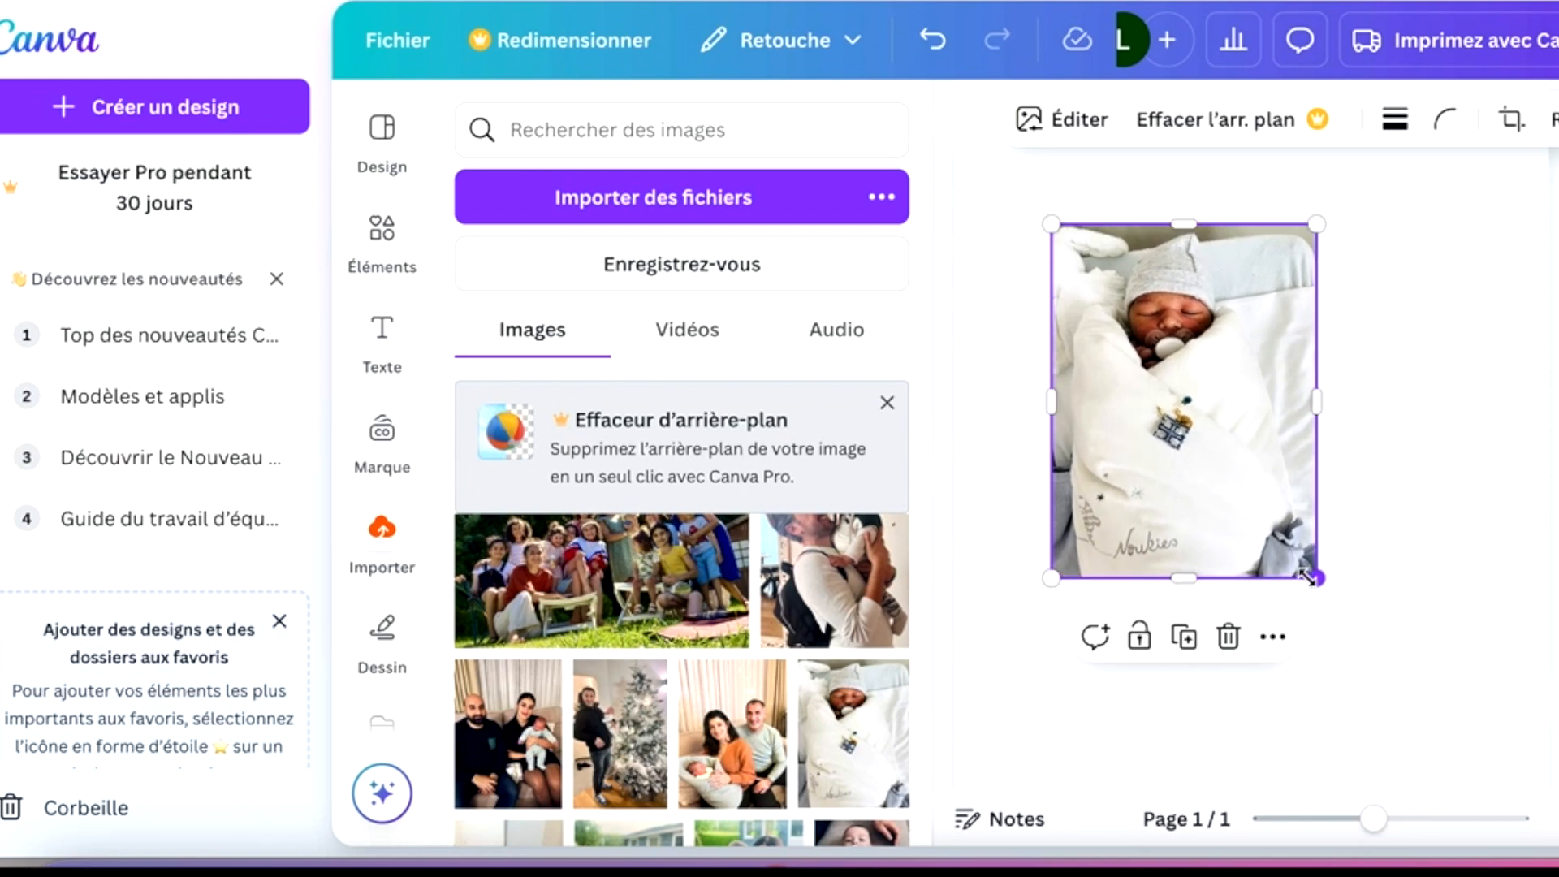
left_click(387, 153)
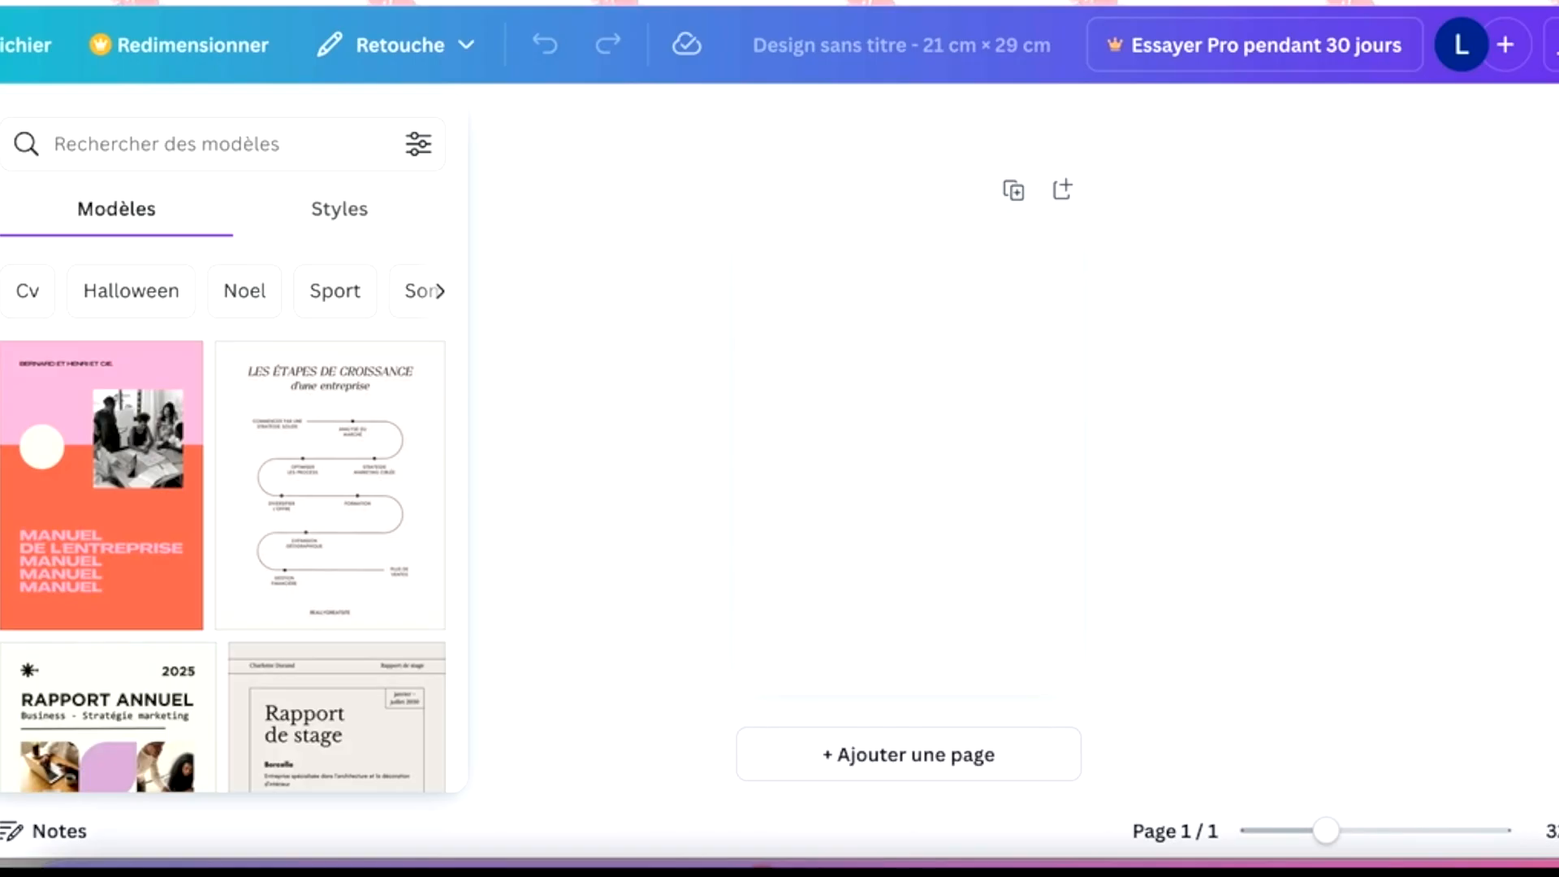
- Add the swaddled newborn photo from the uploads to the blank page and shrink it
left_click(382, 540)
scroll(237, 540, "down", 10)
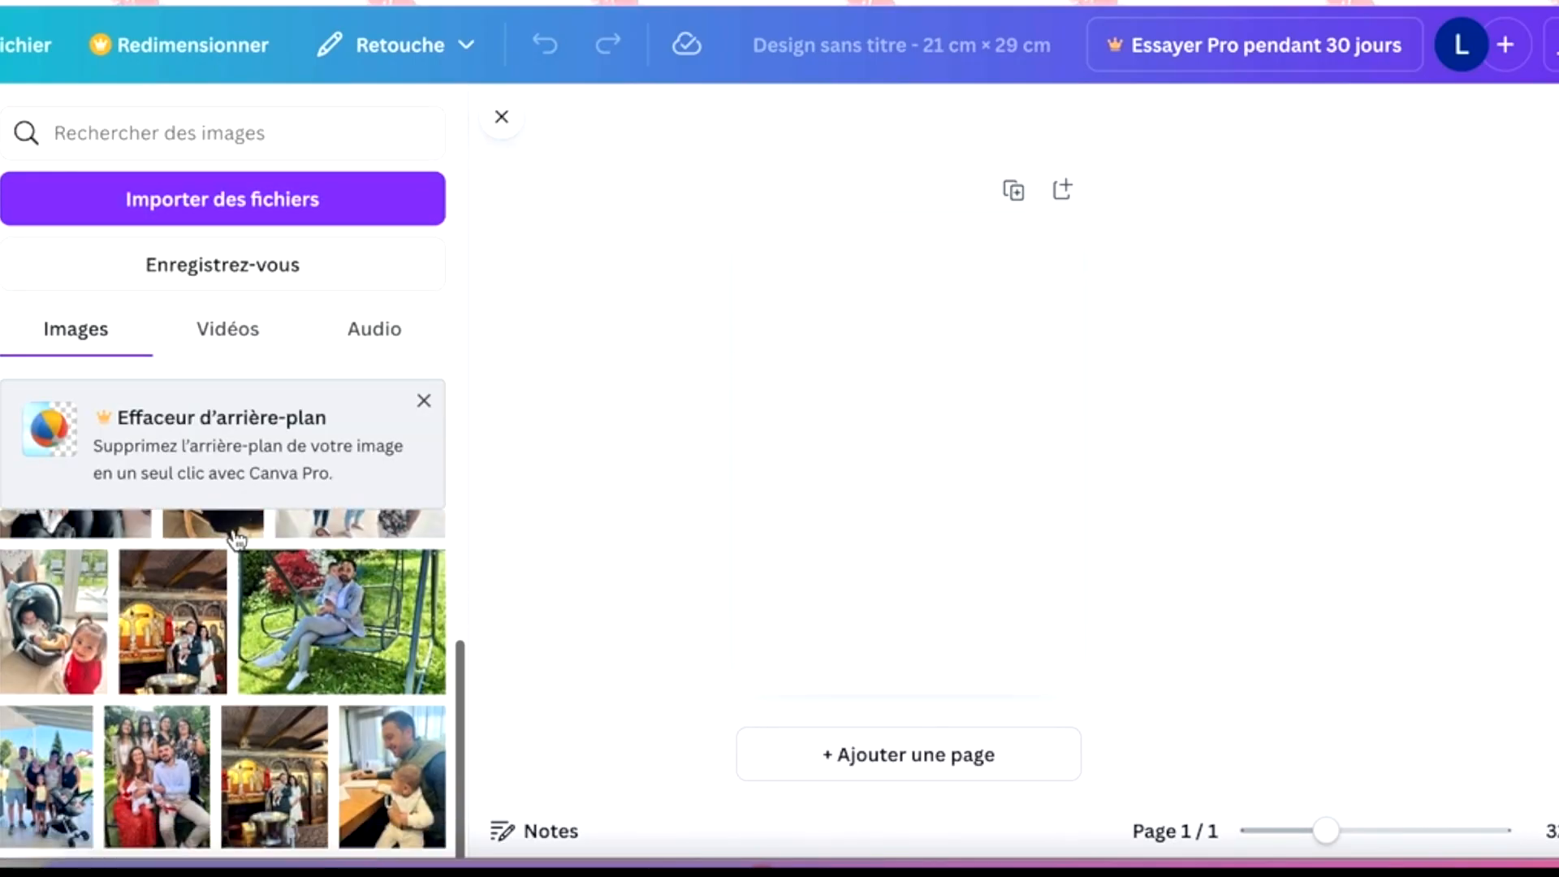
scroll(235, 538, "down", 3)
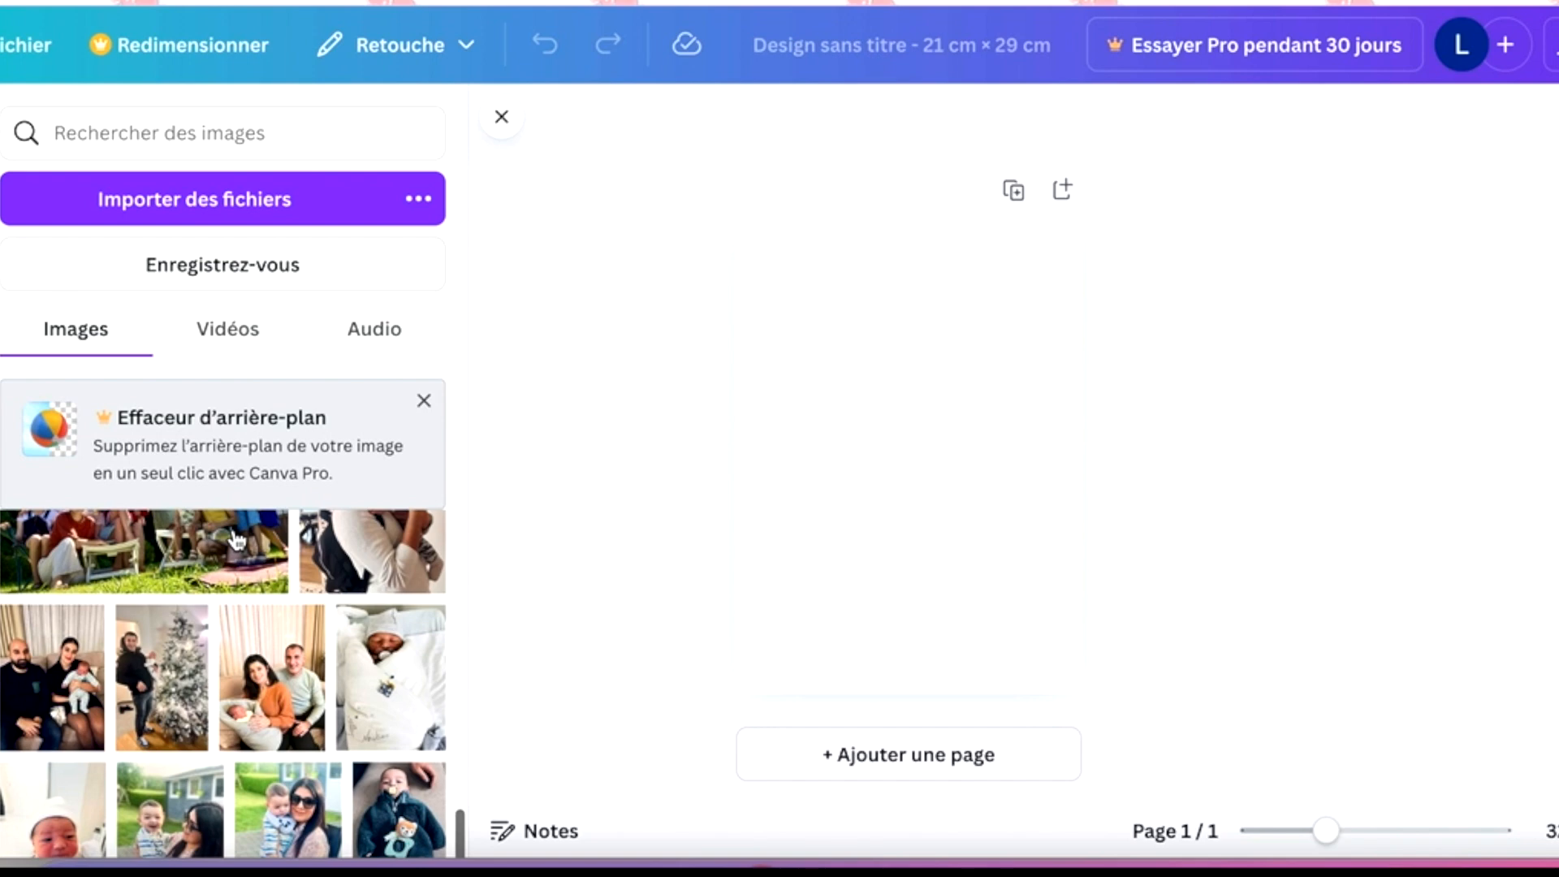
left_click(389, 593)
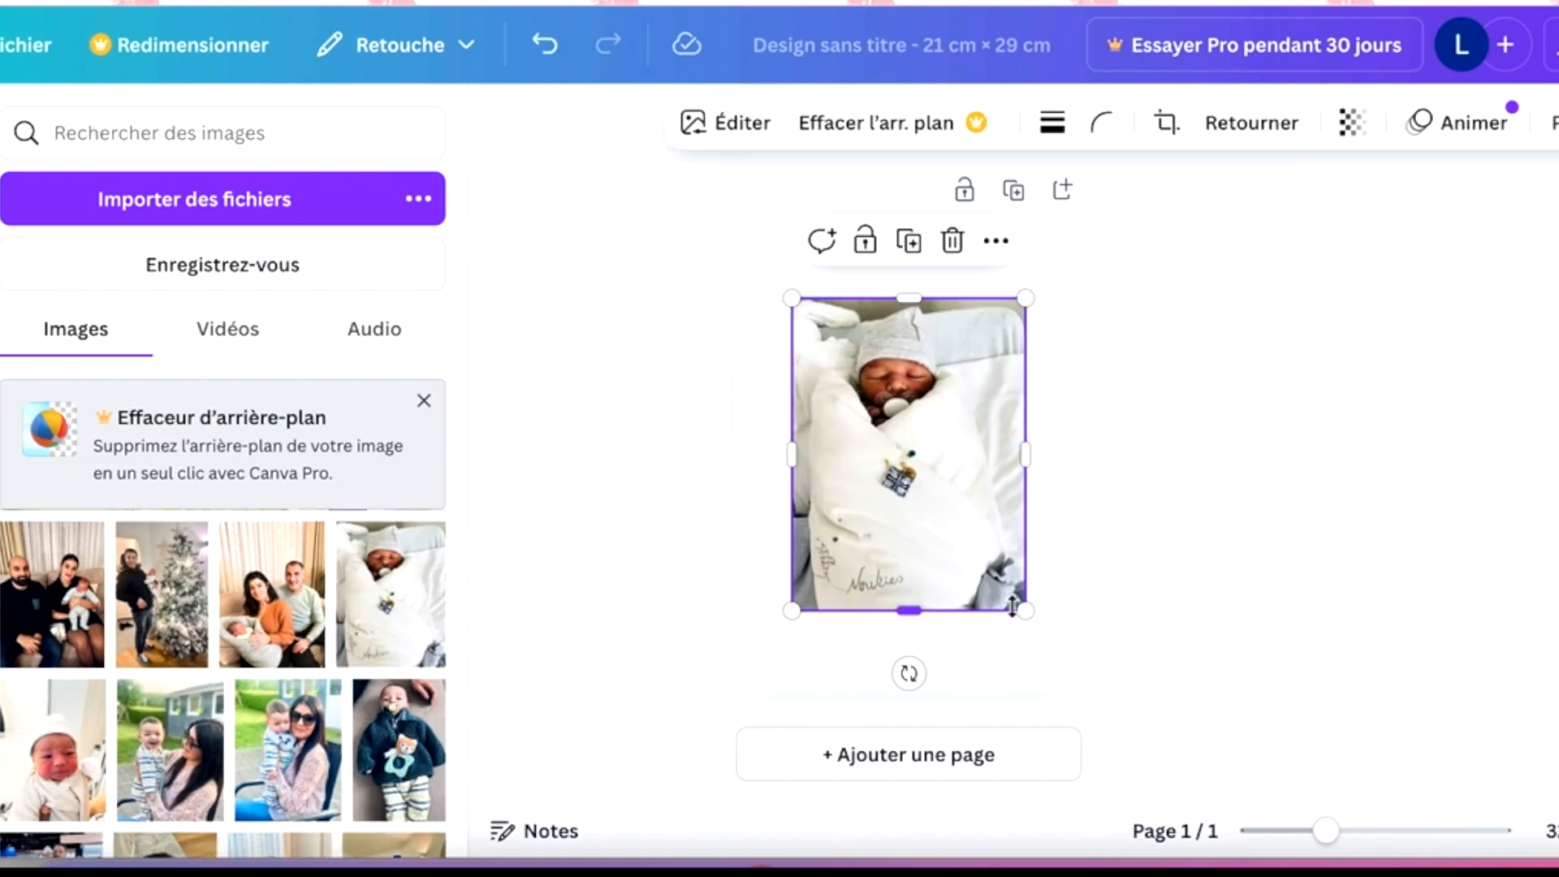
left_click_drag(1025, 610, 925, 505)
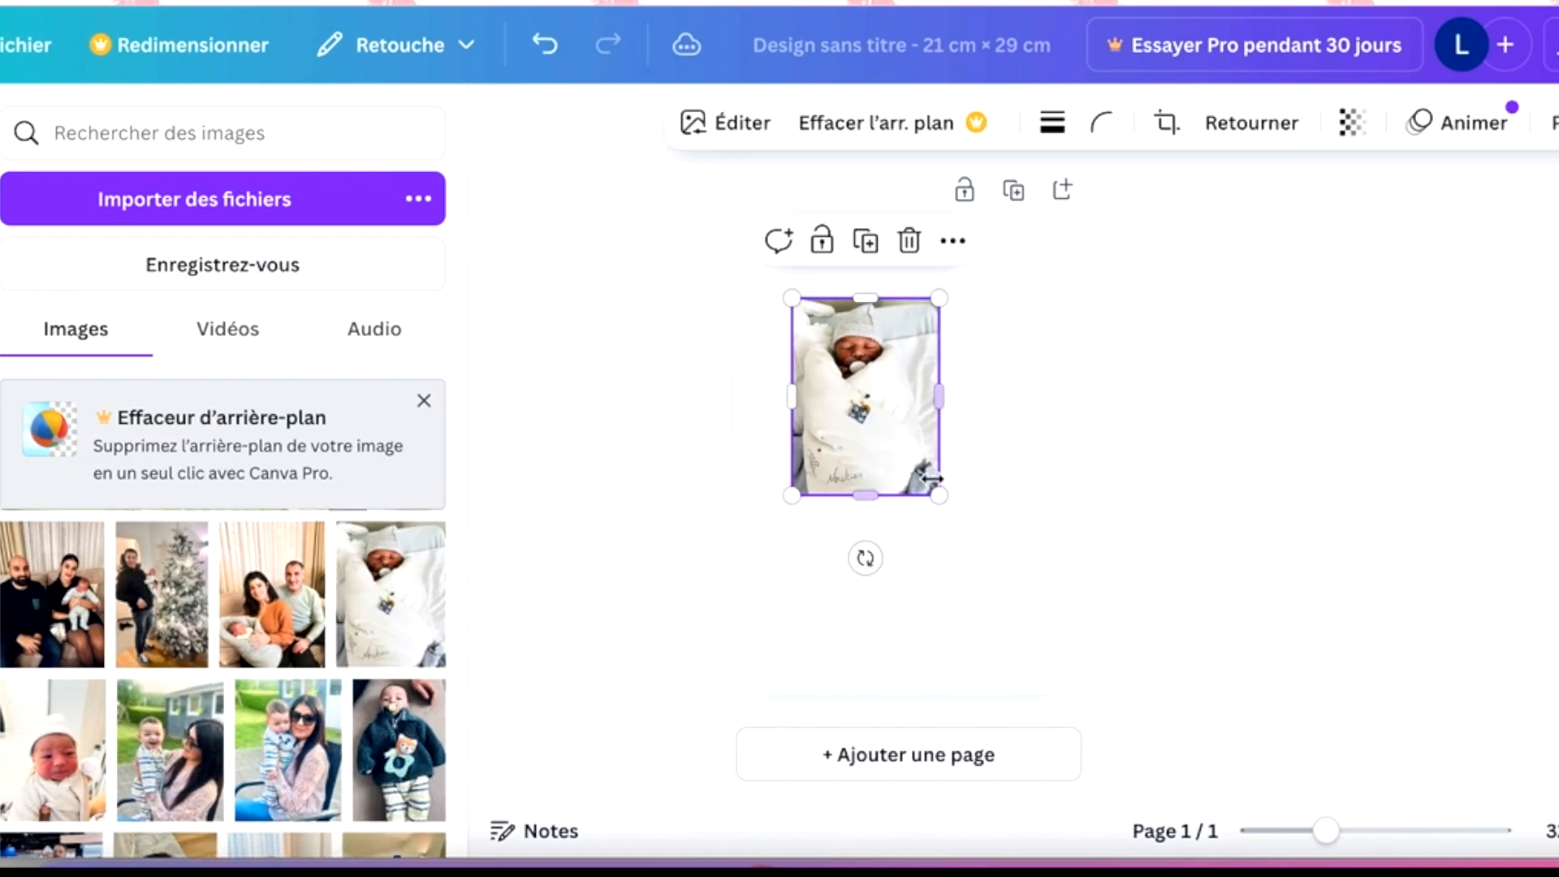
- Enlarge the newborn photo to just over half the page's width and move it to the page's upper-left corner
scroll(933, 492, "up", 3)
scroll(936, 487, "up", 1)
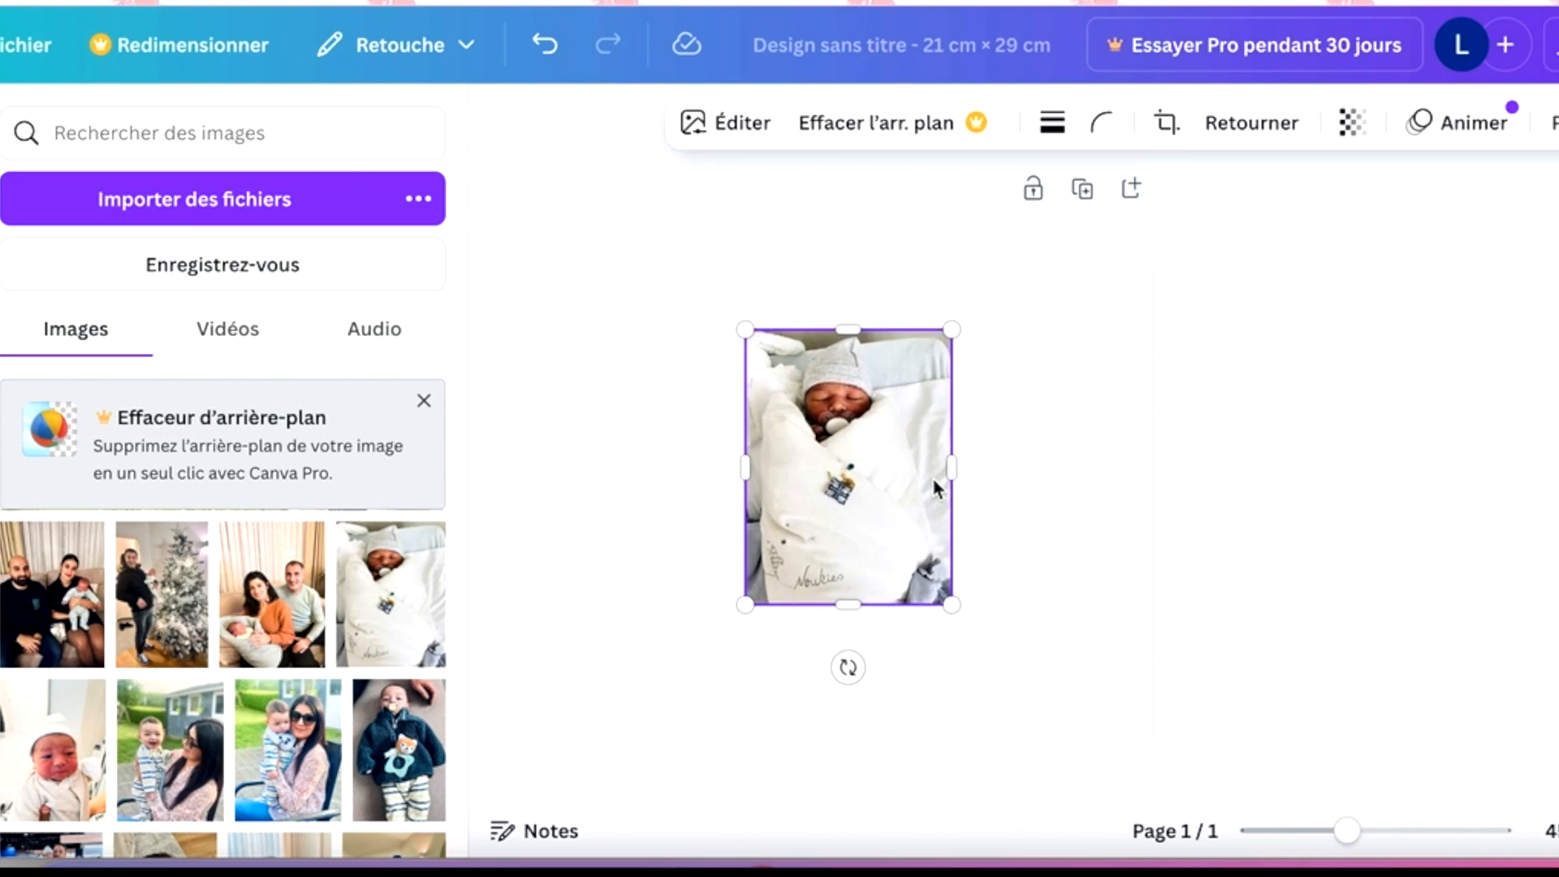
left_click_drag(952, 603, 1022, 695)
left_click_drag(912, 543, 836, 430)
- Look through the uploaded photos and dismiss the background remover banner above them
scroll(220, 623, "down", 5)
scroll(219, 624, "down", 8)
scroll(219, 624, "down", 8)
scroll(218, 626, "down", 8)
scroll(217, 625, "down", 8)
scroll(218, 626, "down", 4)
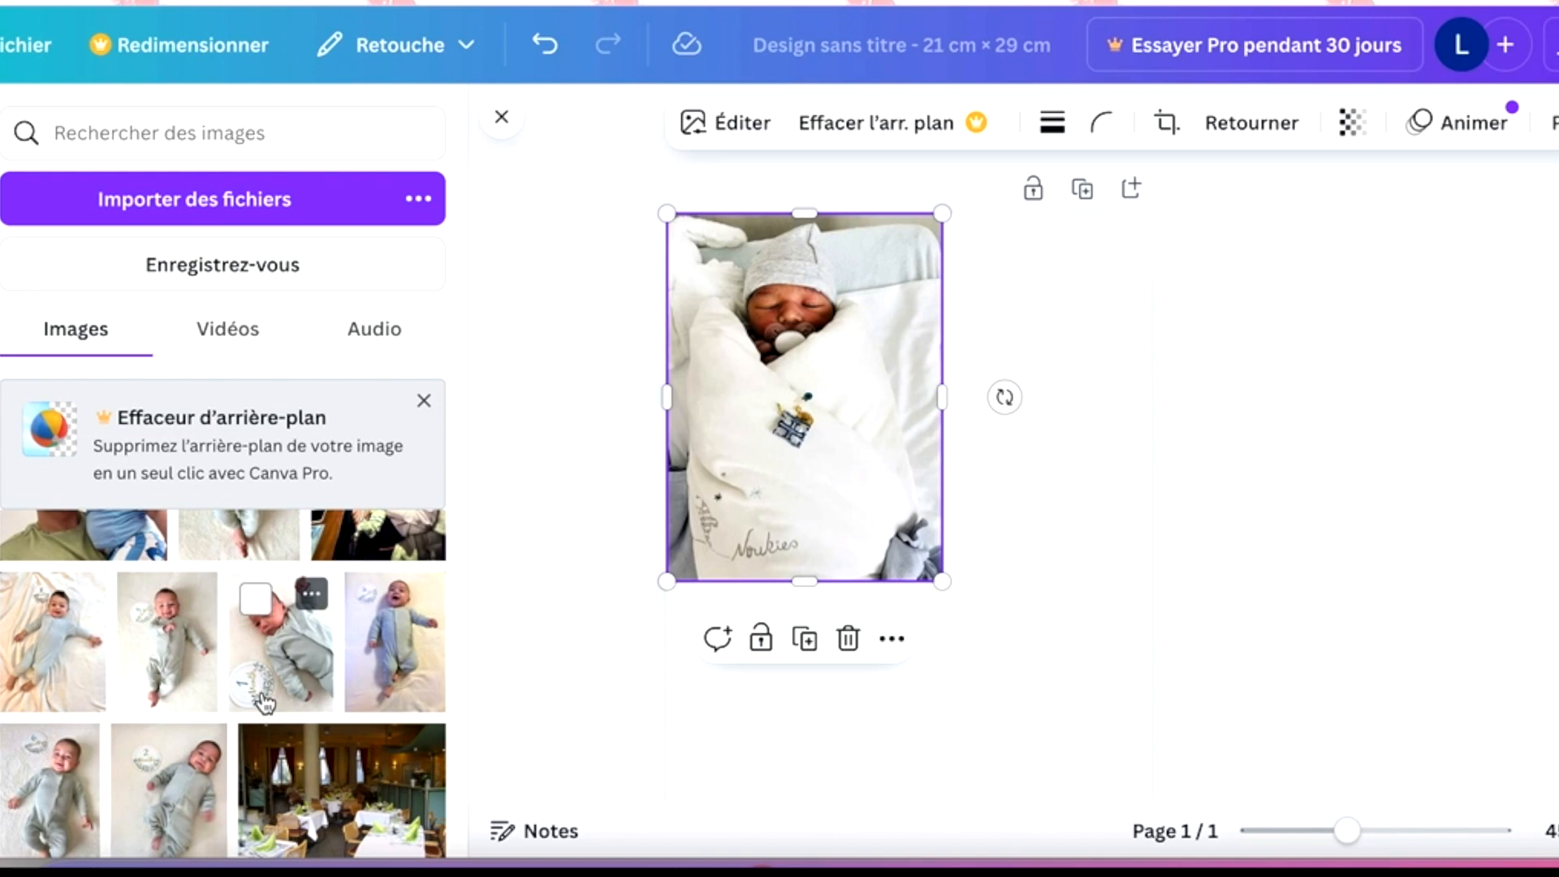
scroll(366, 689, "down", 5)
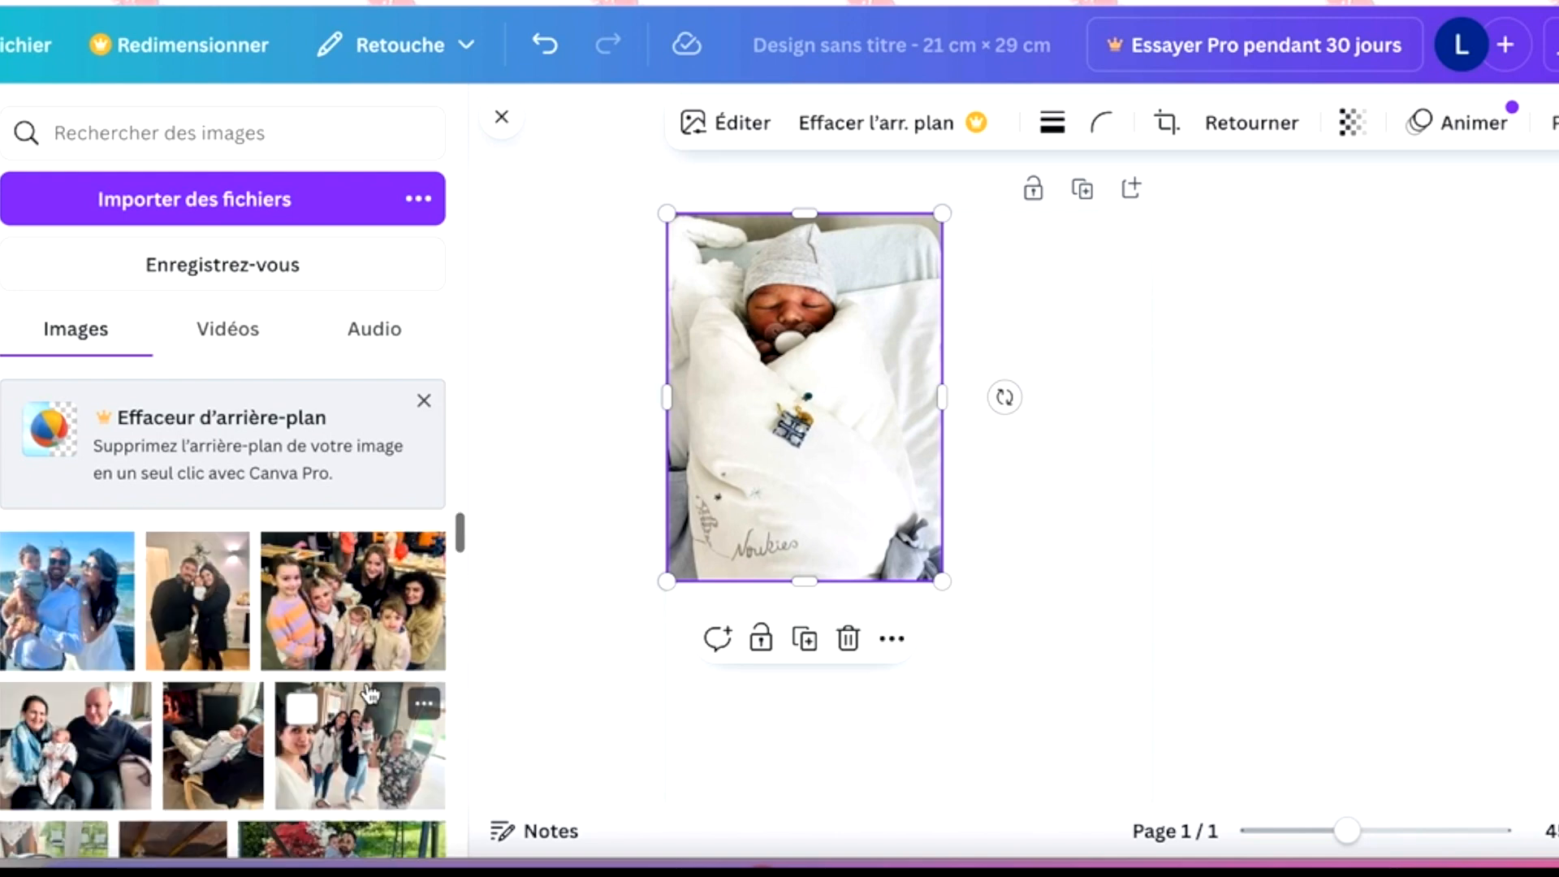
scroll(369, 691, "down", 3)
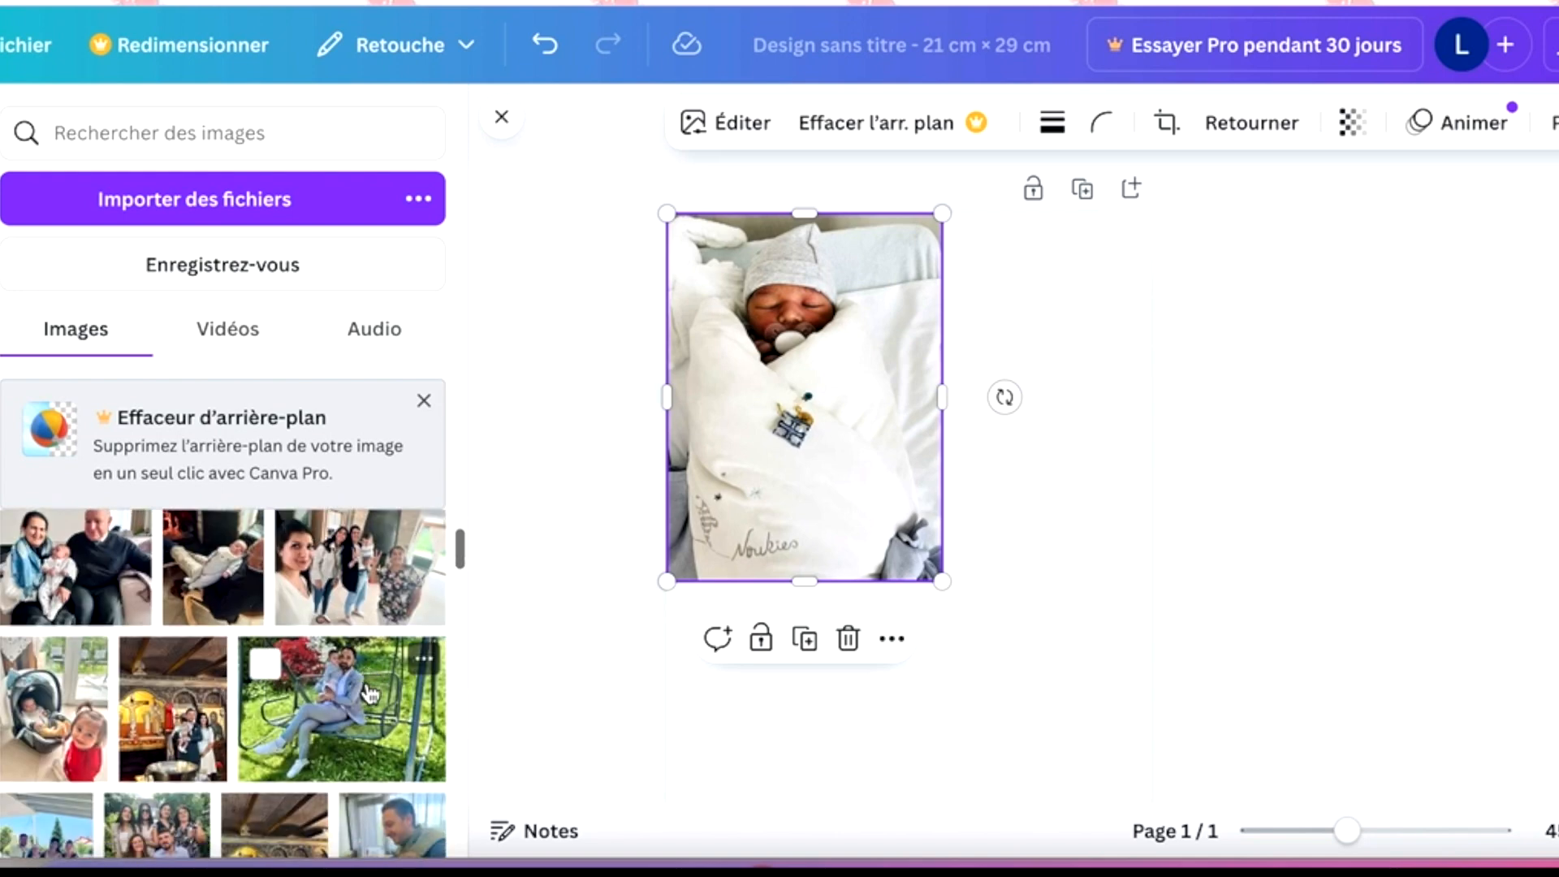
left_click(428, 400)
- Find the uploaded photo of the laughing baby in the blue cap and place it on the page
scroll(325, 580, "down", 8)
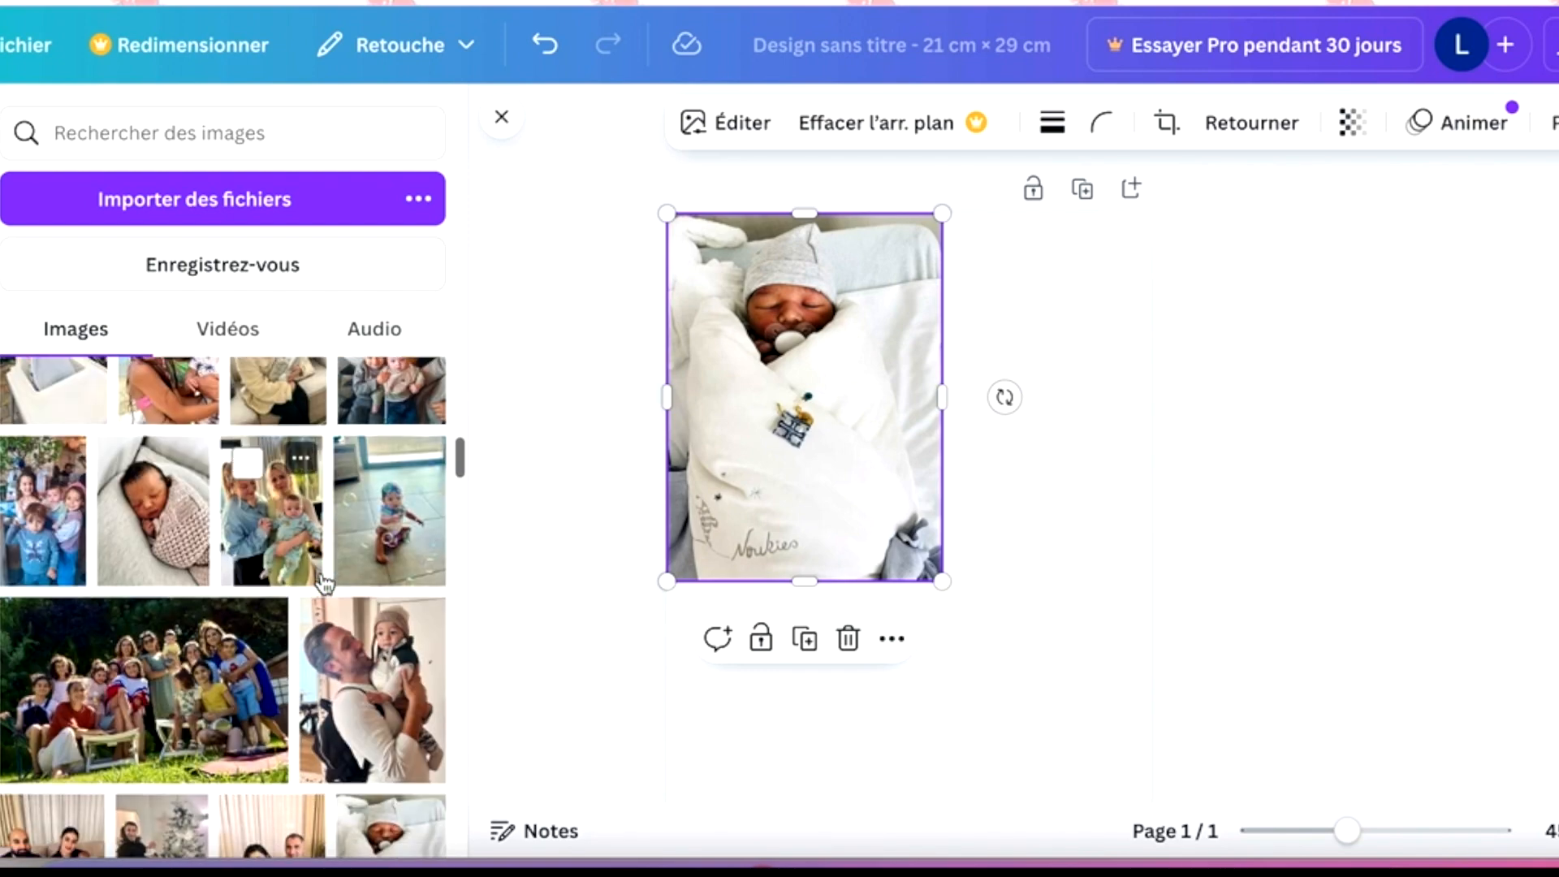
scroll(325, 580, "down", 3)
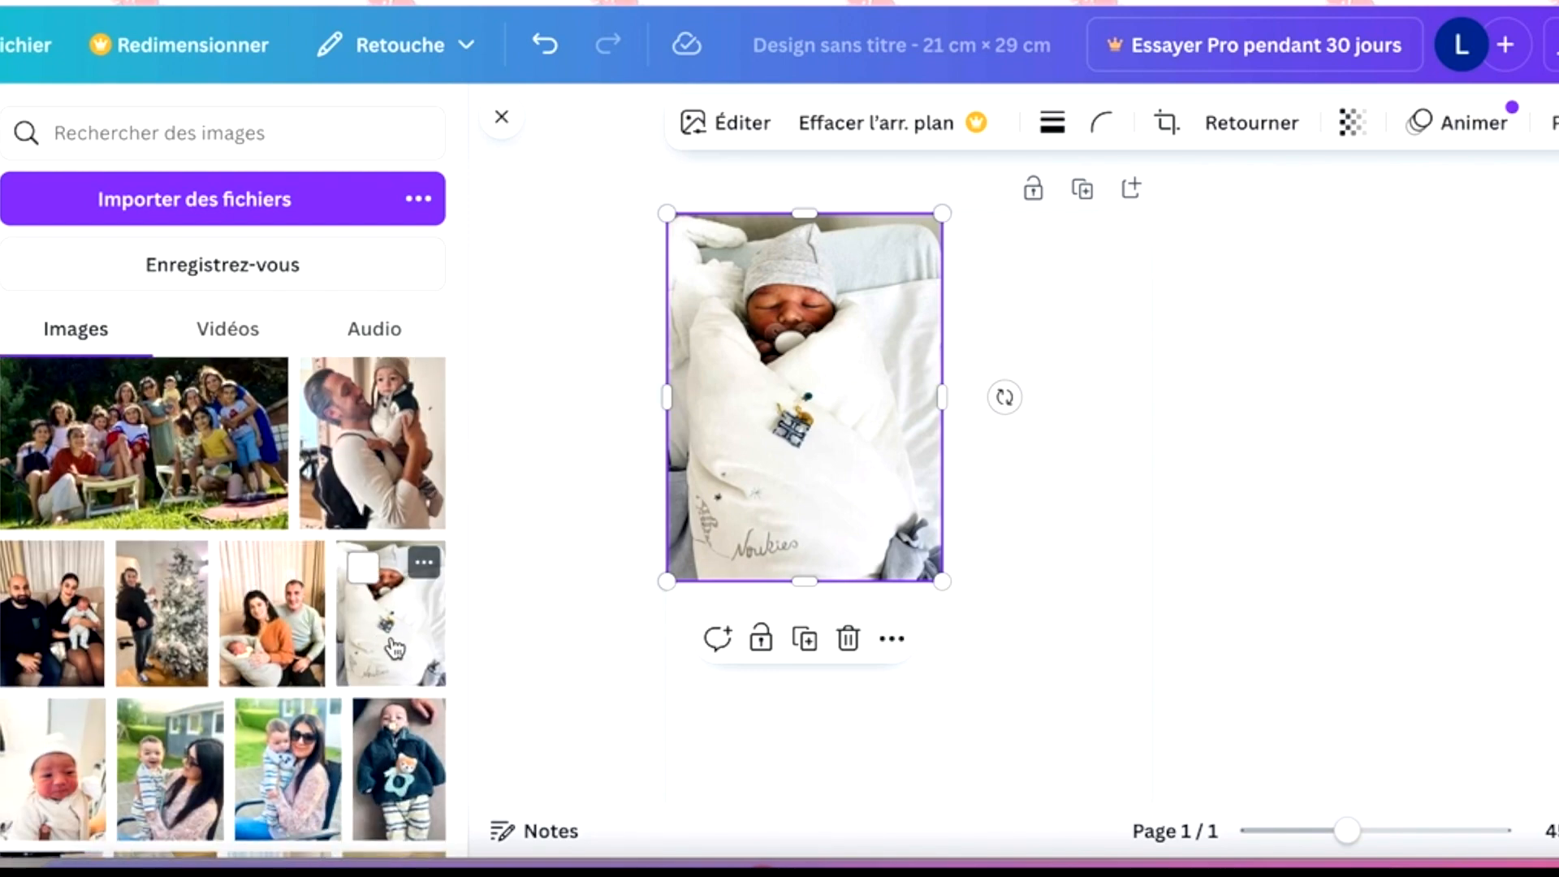
scroll(394, 647, "down", 2)
scroll(394, 647, "down", 2)
scroll(393, 638, "down", 2)
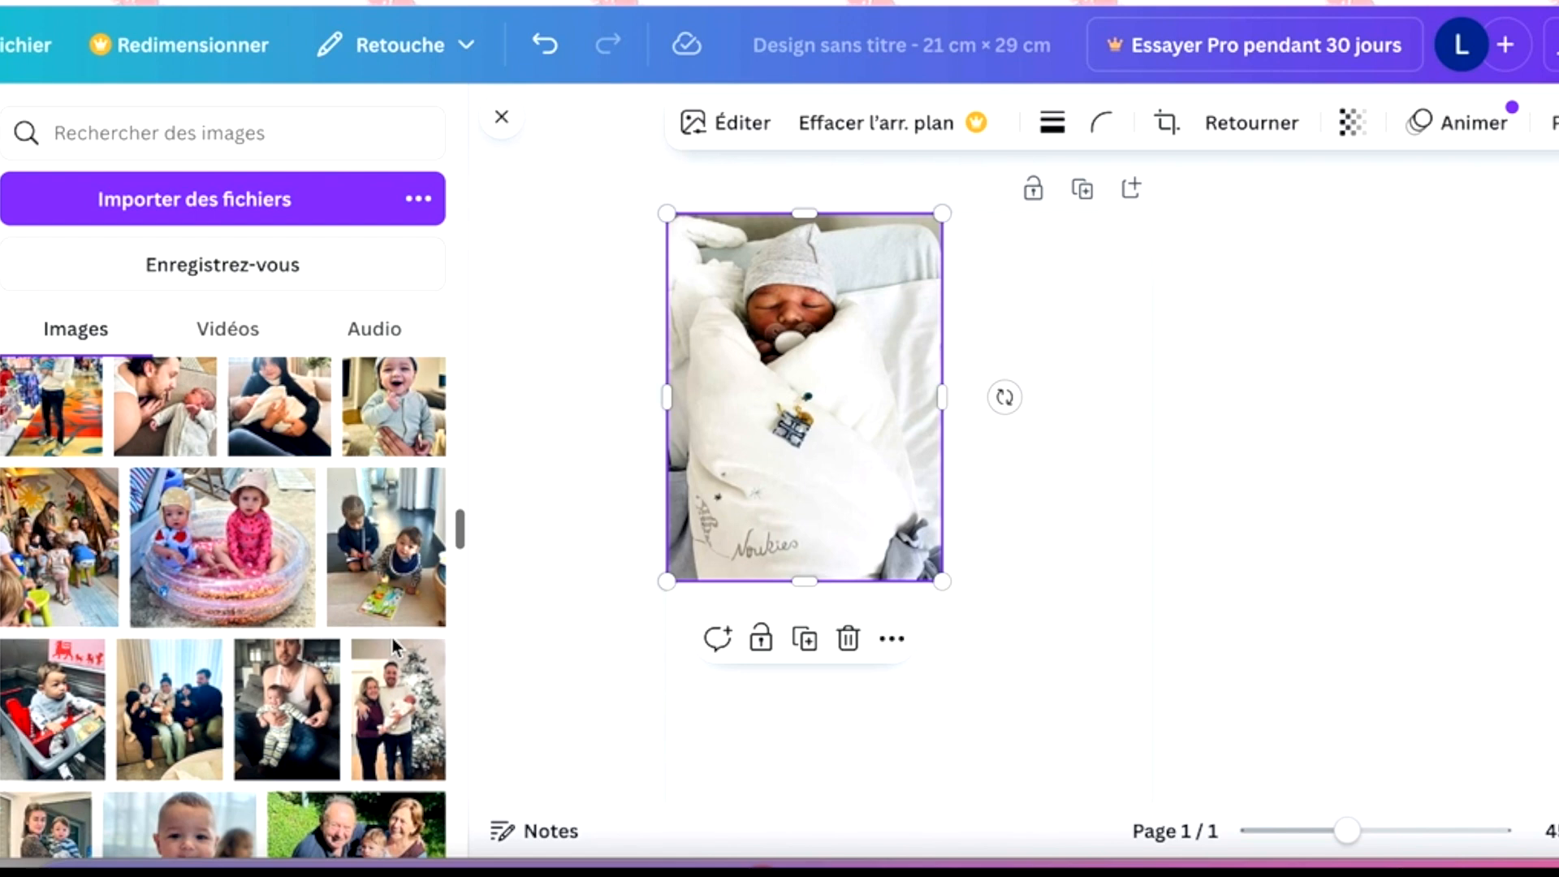
scroll(392, 638, "up", 1)
left_click_drag(392, 495, 759, 546)
scroll(974, 573, "down", 2)
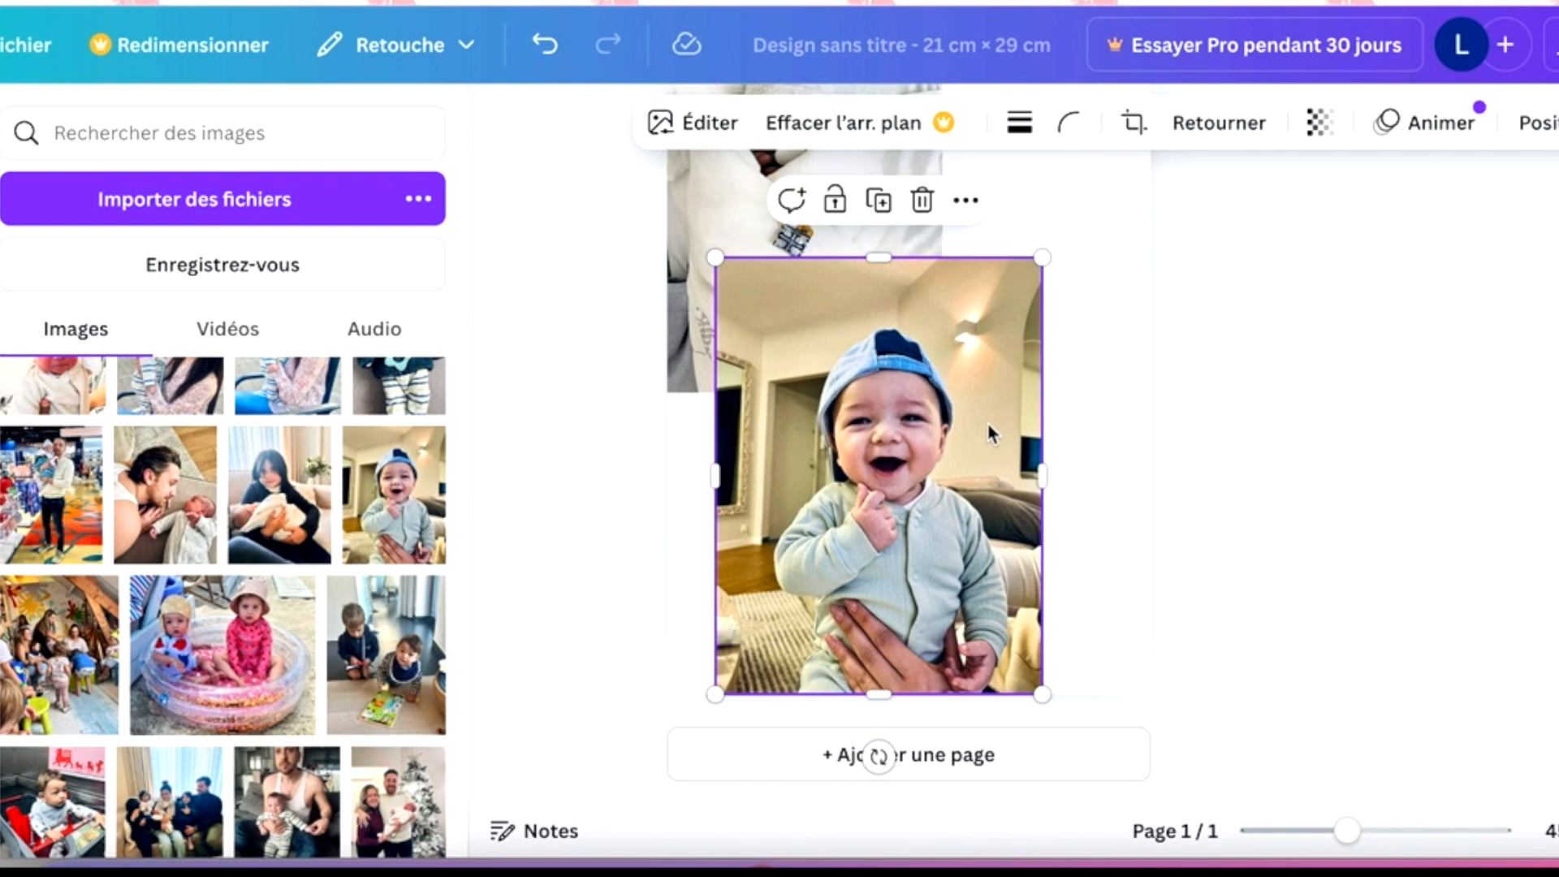
- Rotate the blue-cap baby photo 90° clockwise and fit it into the page's lower-left corner, below the newborn photo
left_click_drag(879, 756, 693, 473)
left_click_drag(910, 505, 918, 561)
left_click_drag(1101, 369, 1051, 435)
left_click(1095, 385)
- Add the uploaded photo of the three children at a table to the upper part of the page
scroll(1094, 385, "up", 2)
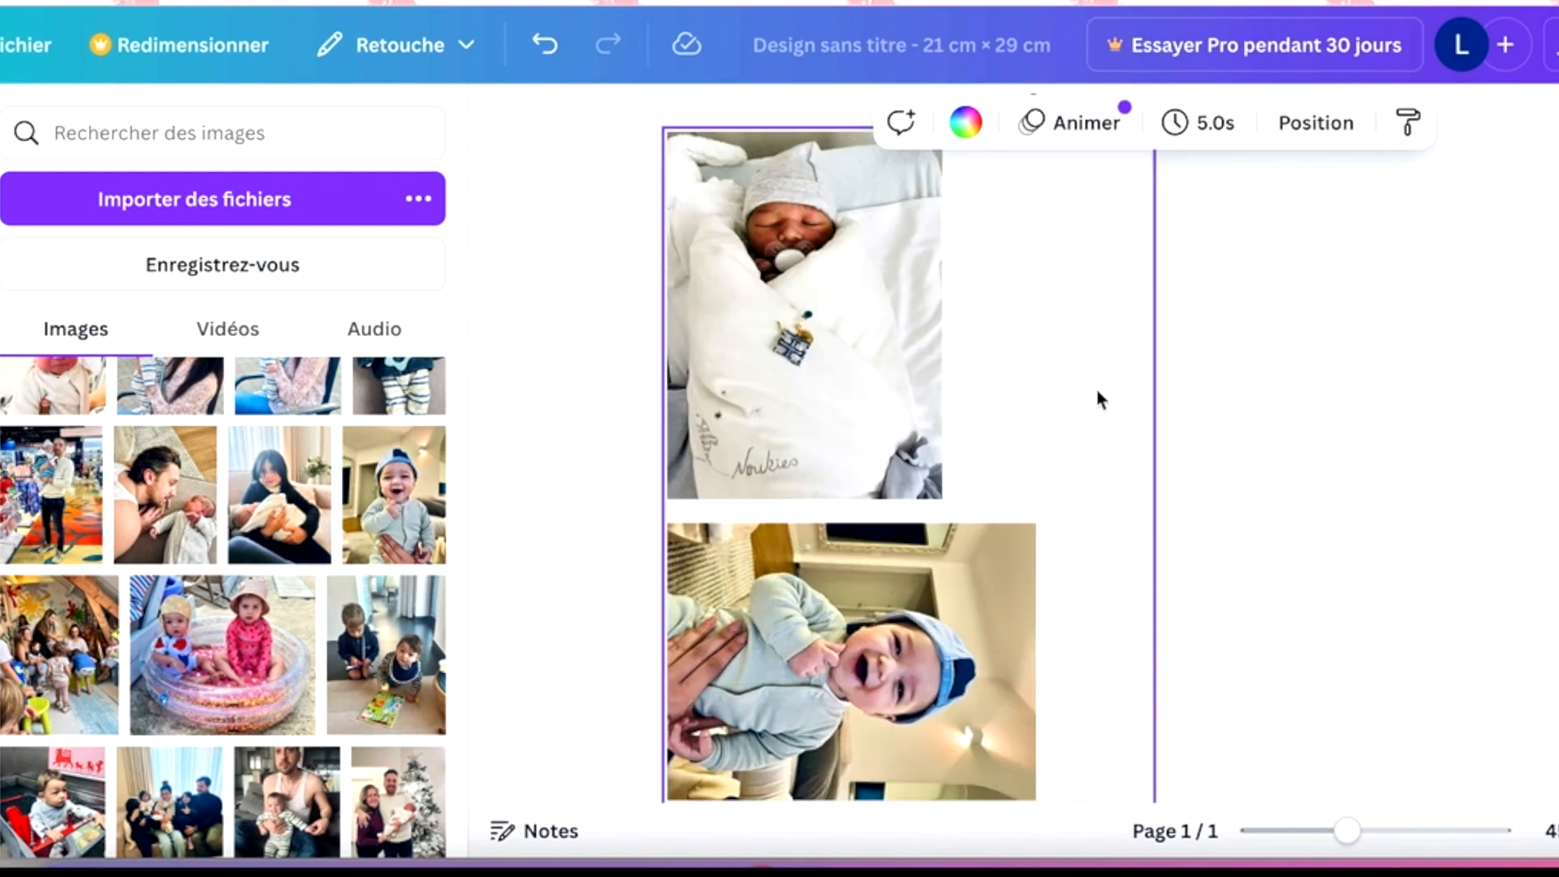
scroll(1094, 385, "up", 2)
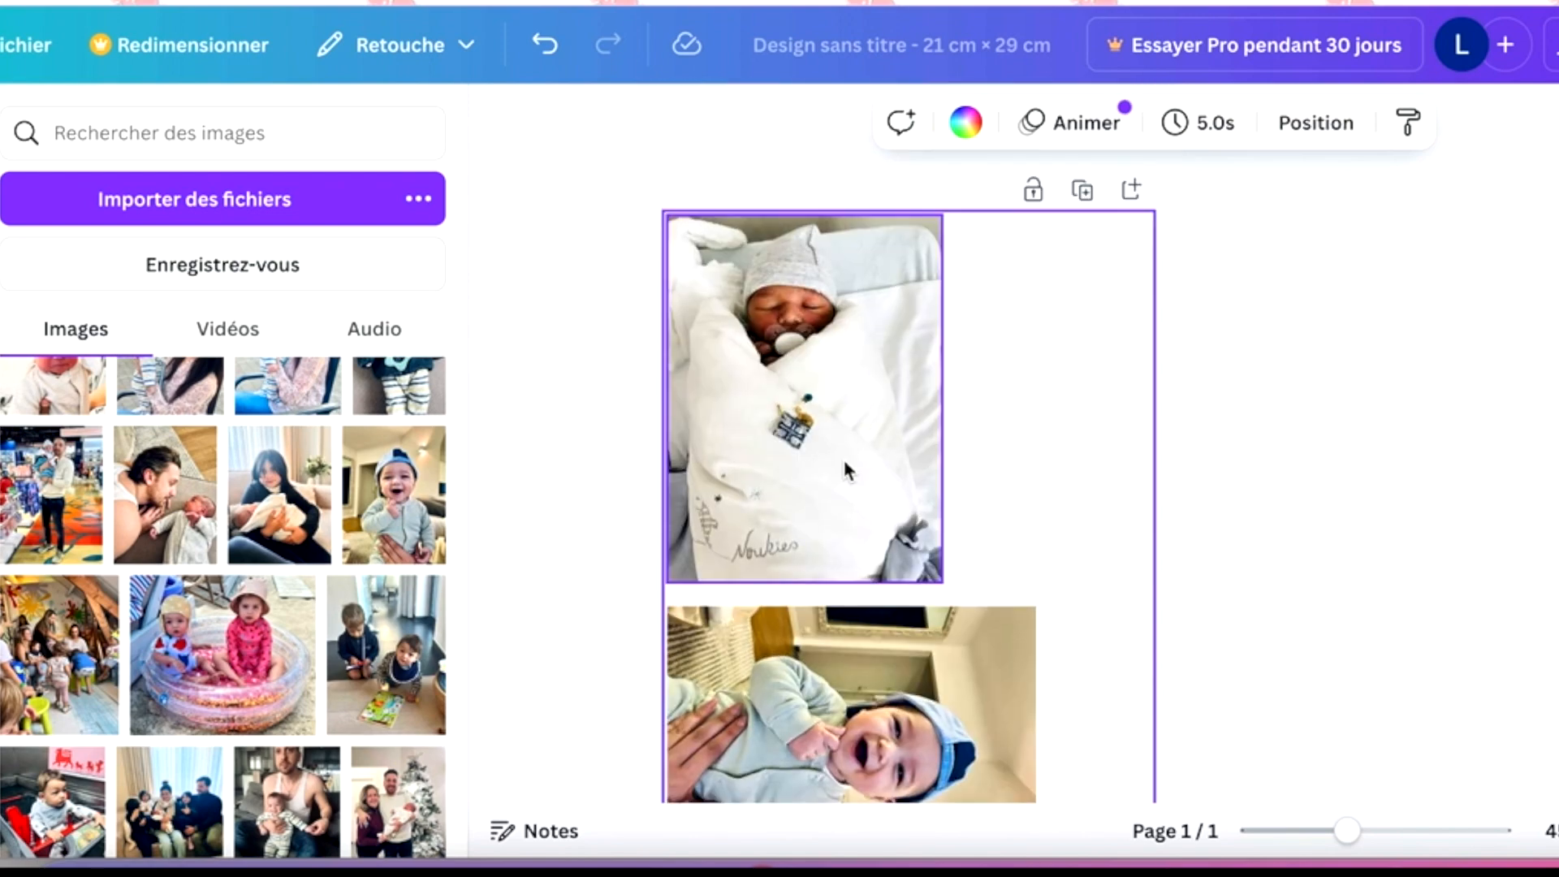
scroll(128, 663, "down", 10)
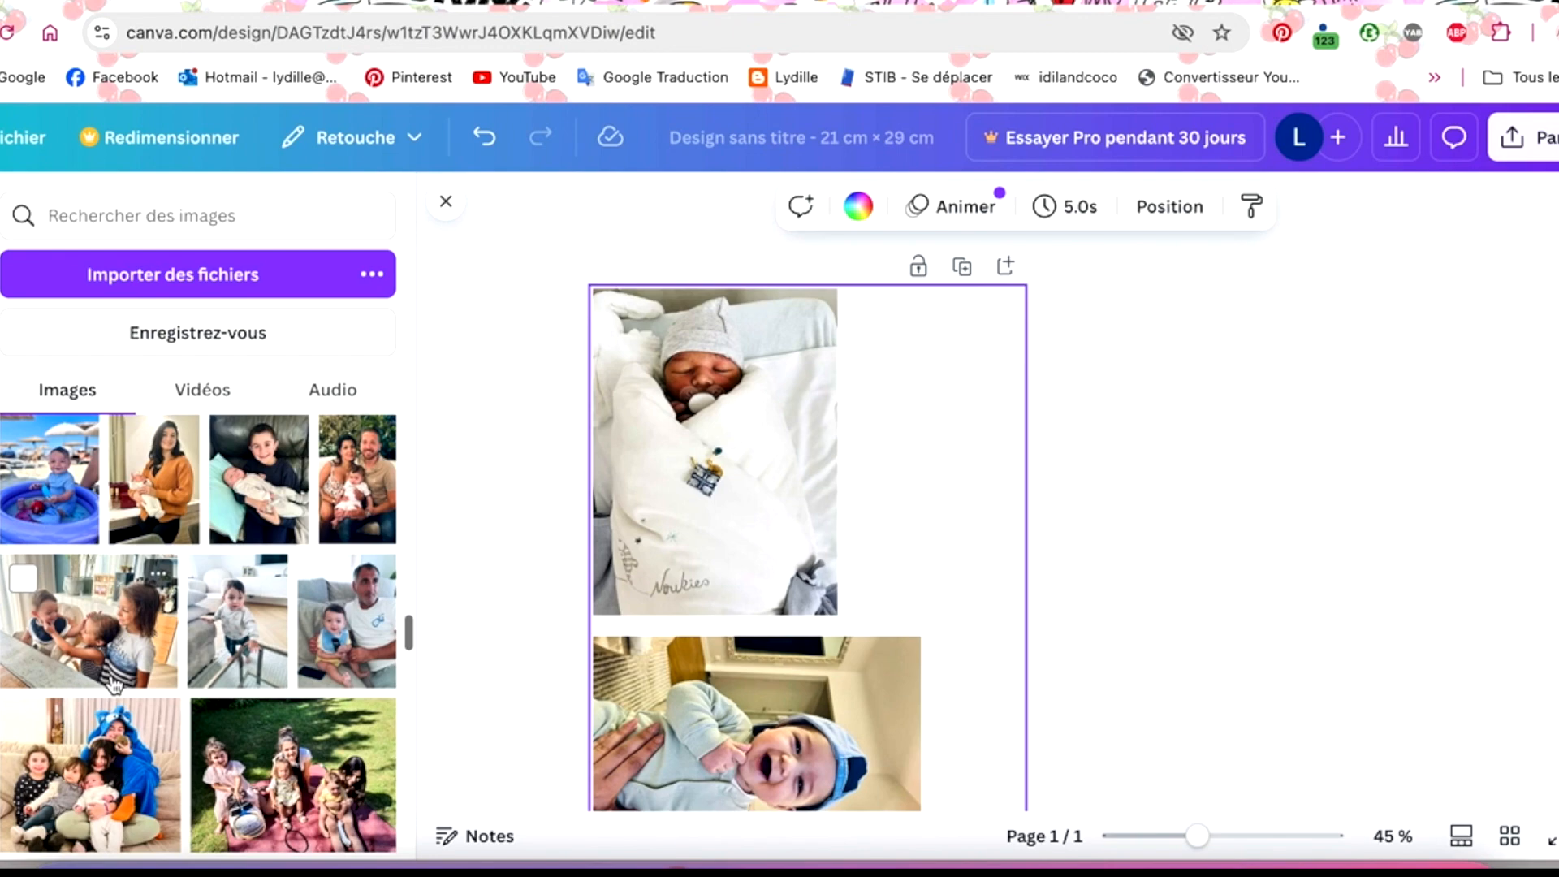
left_click_drag(97, 631, 1040, 452)
scroll(938, 516, "down", 2)
scroll(947, 516, "down", 3)
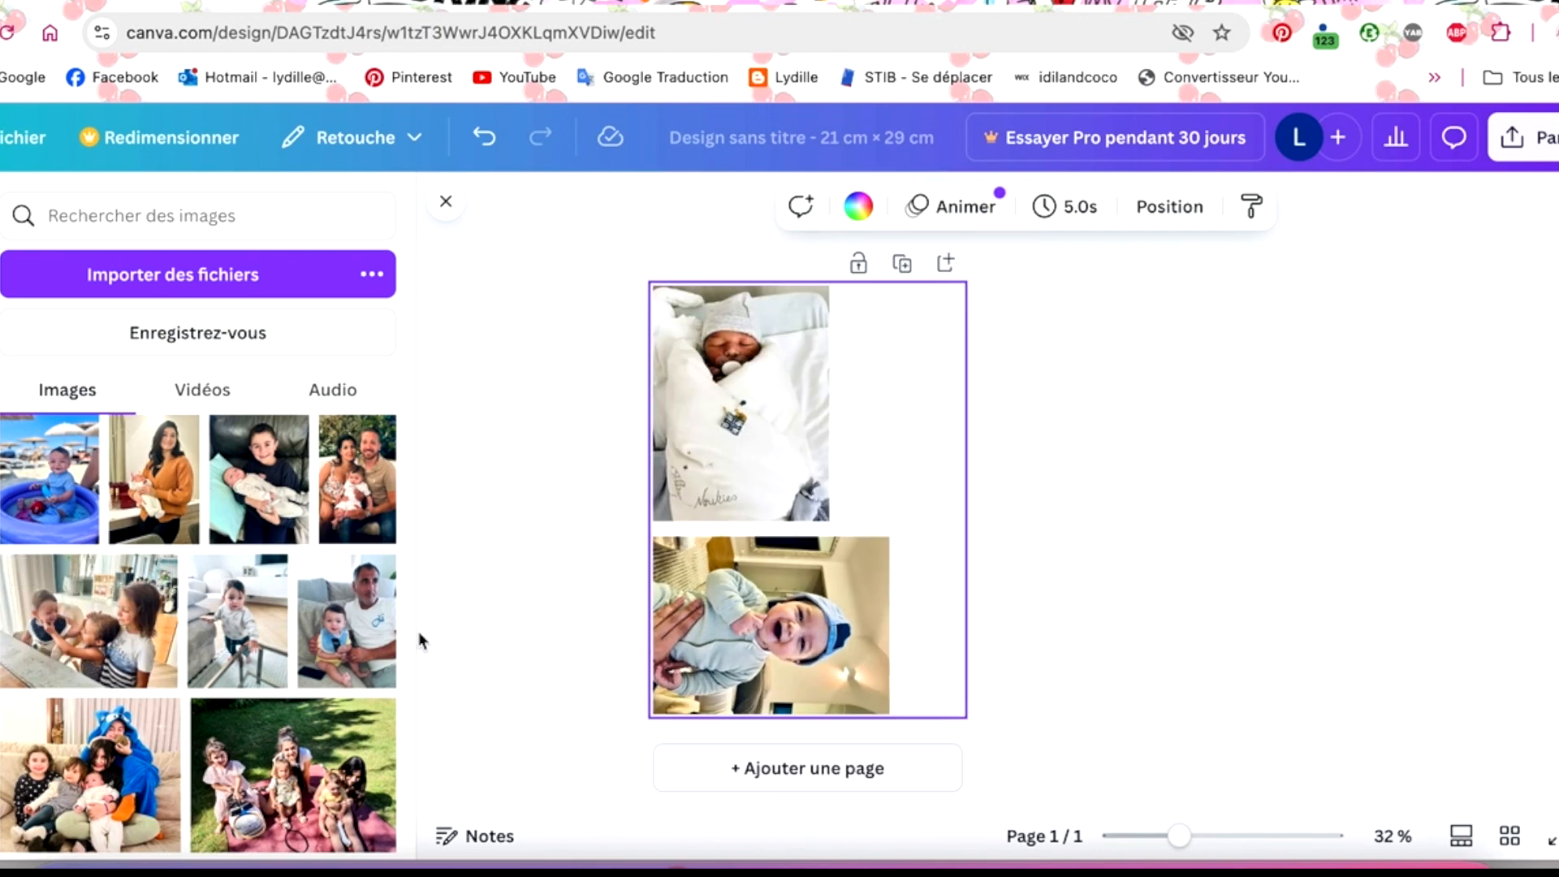
left_click_drag(89, 621, 885, 406)
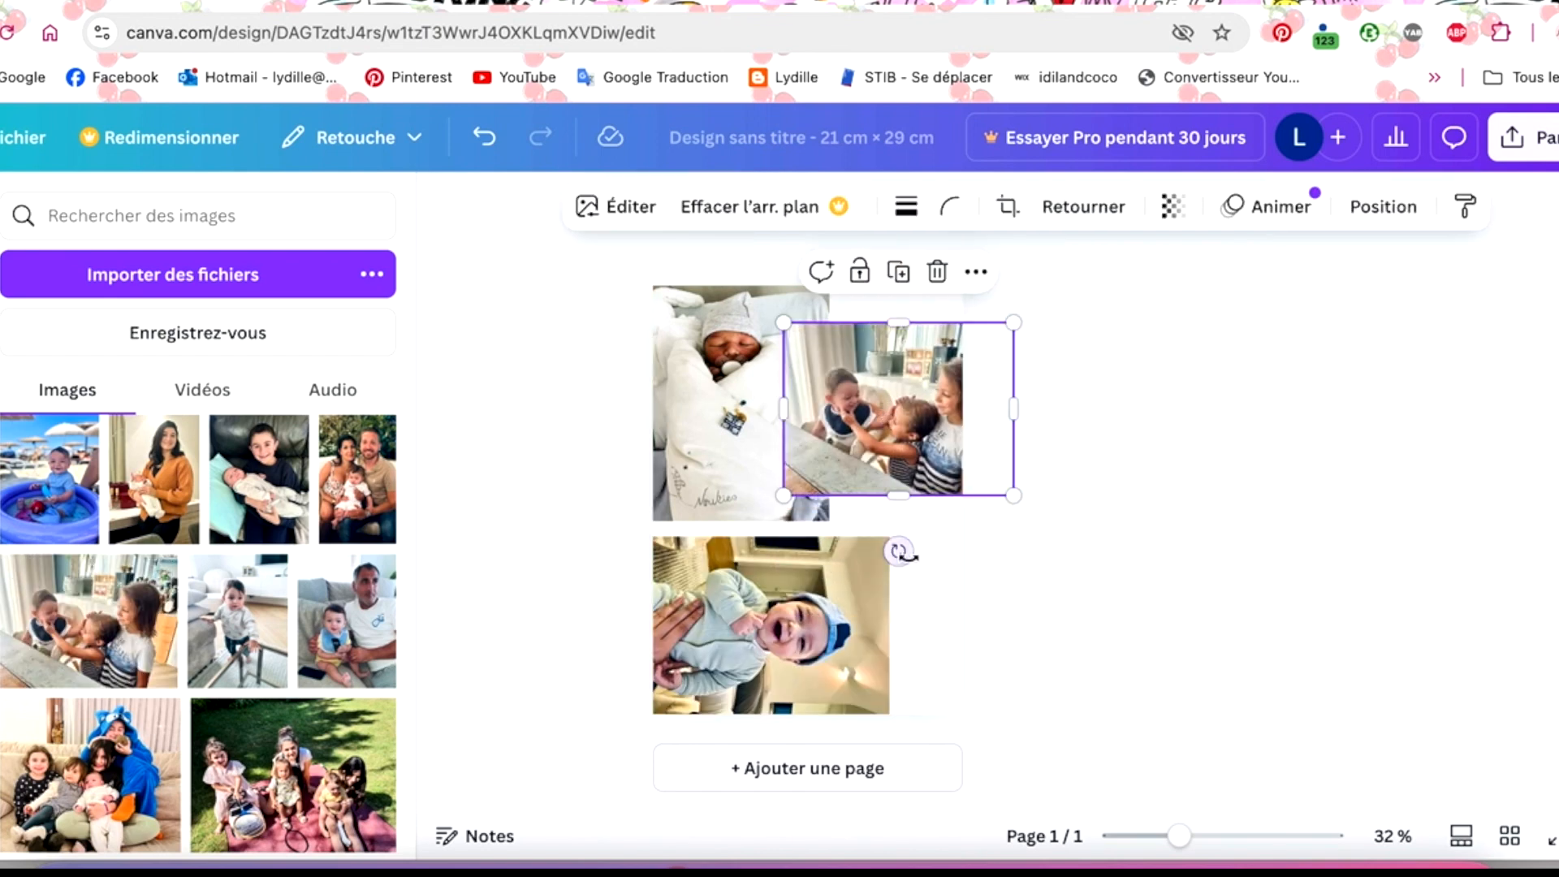
- Rotate the photo of the three children 90° clockwise and fit it at reduced size against the newborn photo's upper-right edge
left_click_drag(898, 552, 739, 411)
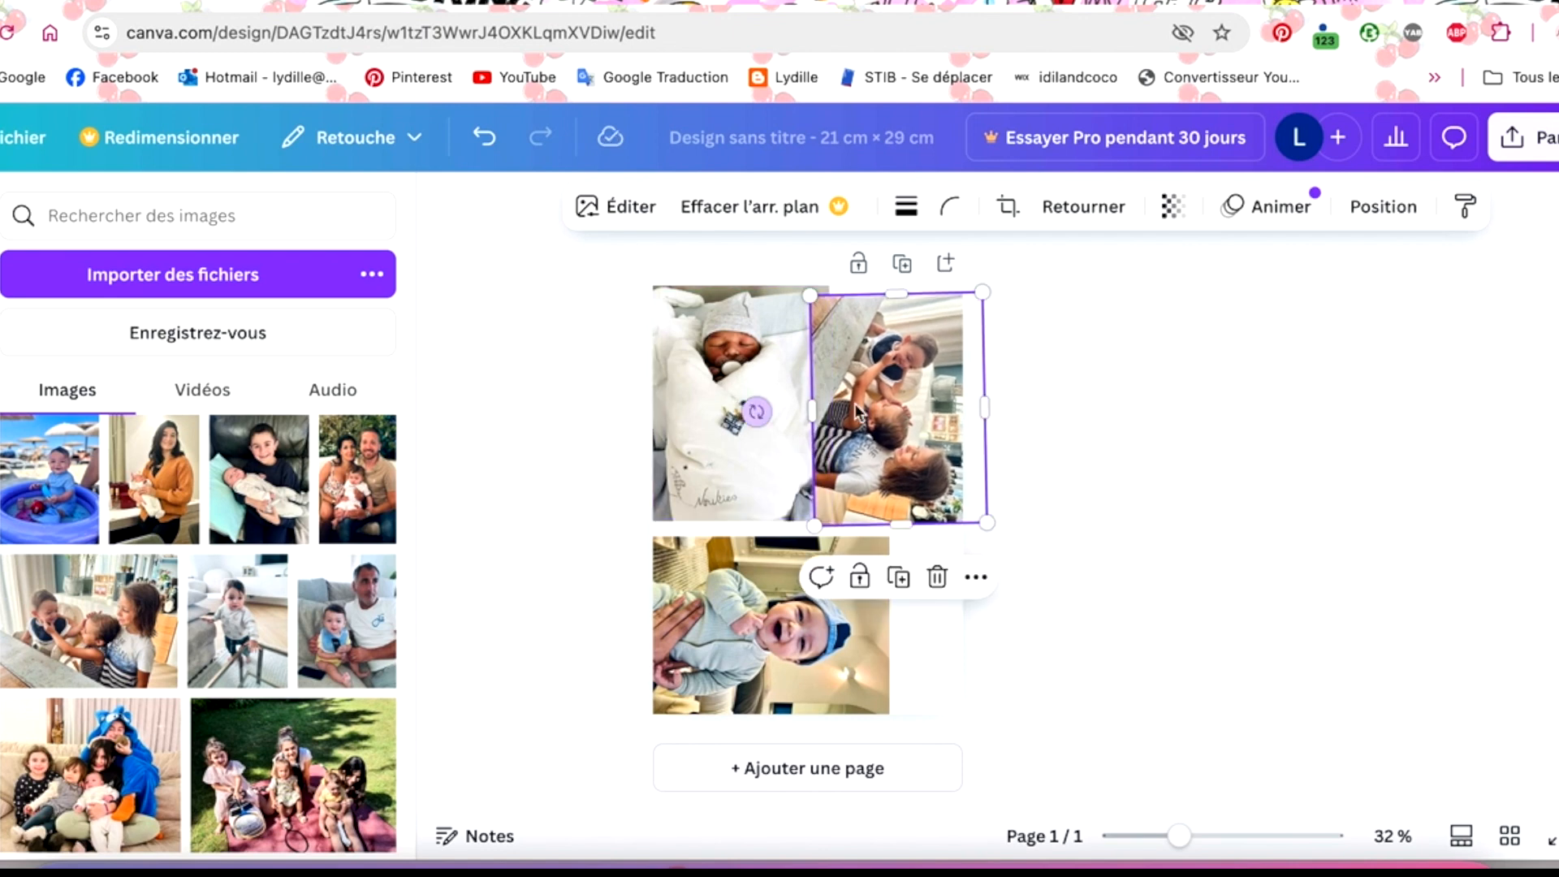
left_click_drag(756, 406, 757, 409)
left_click_drag(812, 295, 873, 355)
left_click_drag(931, 424, 887, 391)
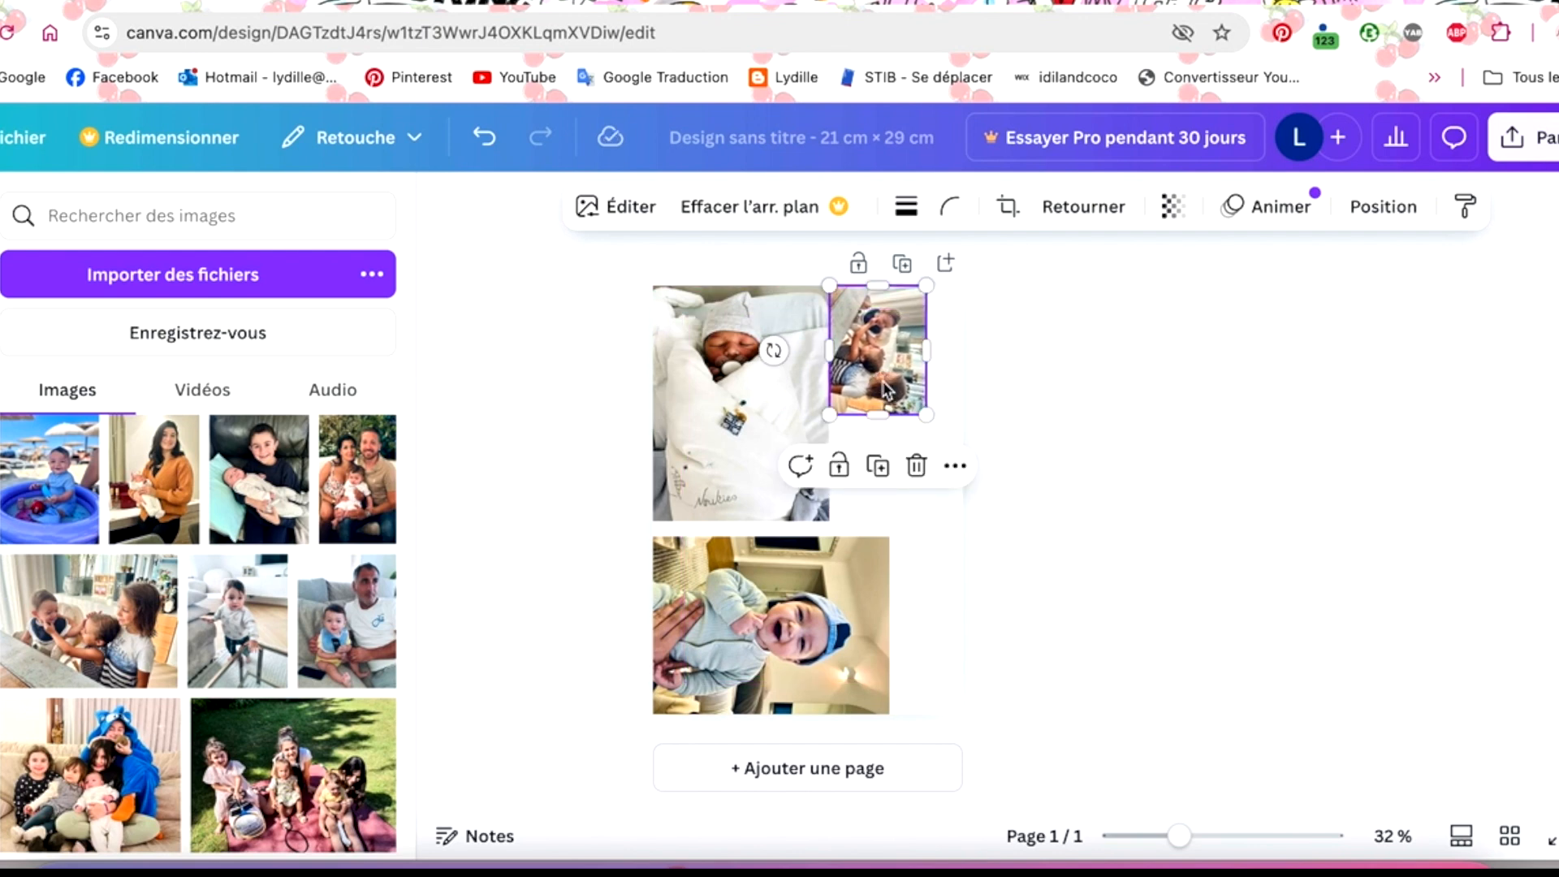
- Add the uploaded family-on-the-sofa photo and fit it at reduced size directly below the photo of the three children
scroll(171, 706, "down", 3)
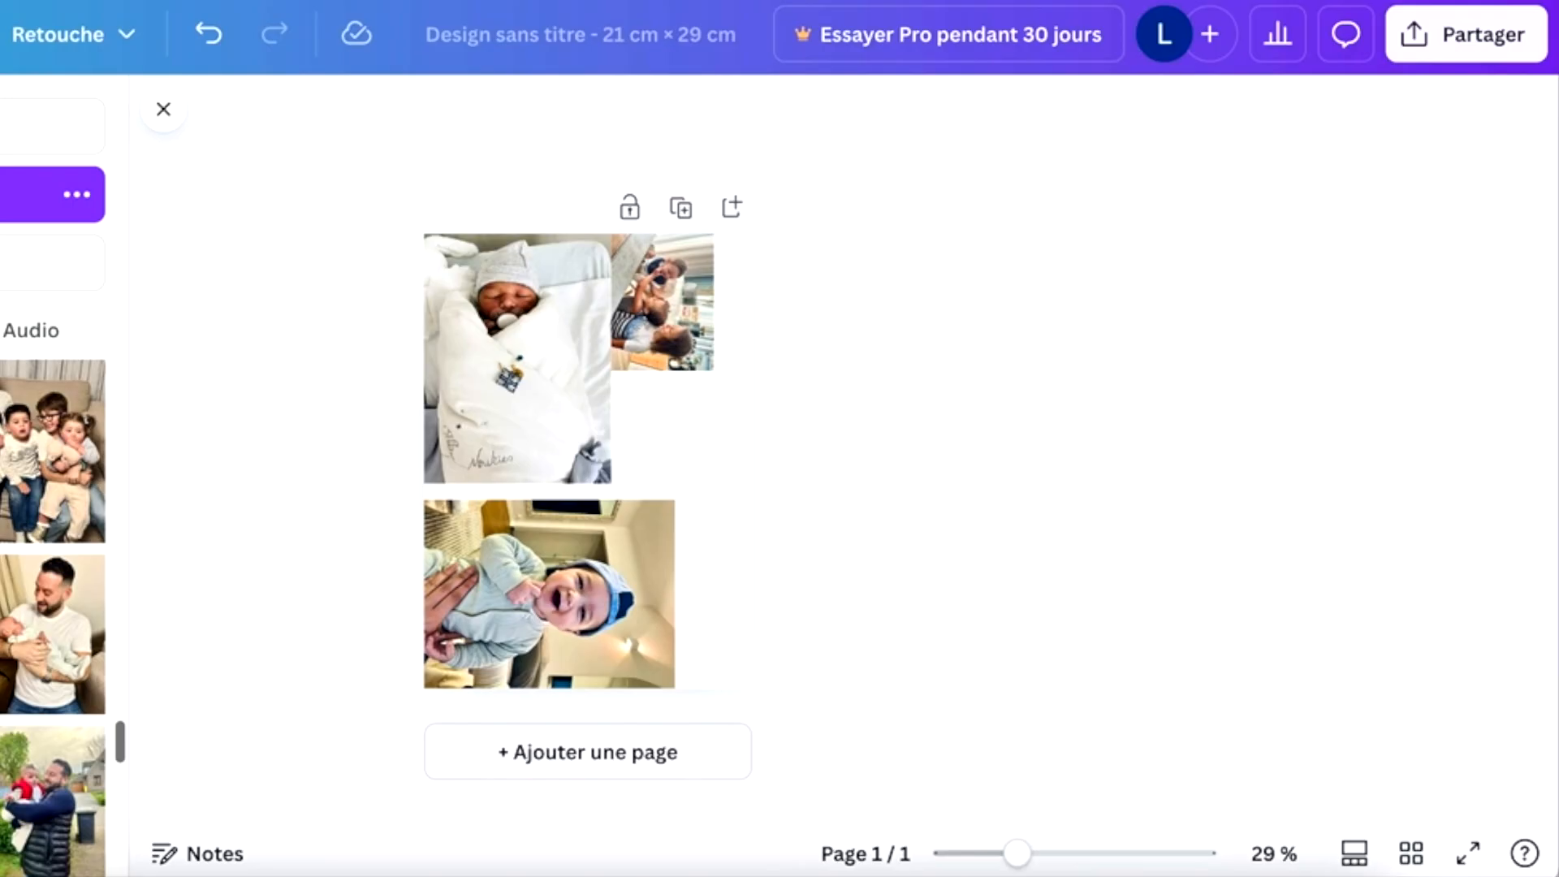
scroll(53, 601, "down", 2)
scroll(52, 601, "up", 2)
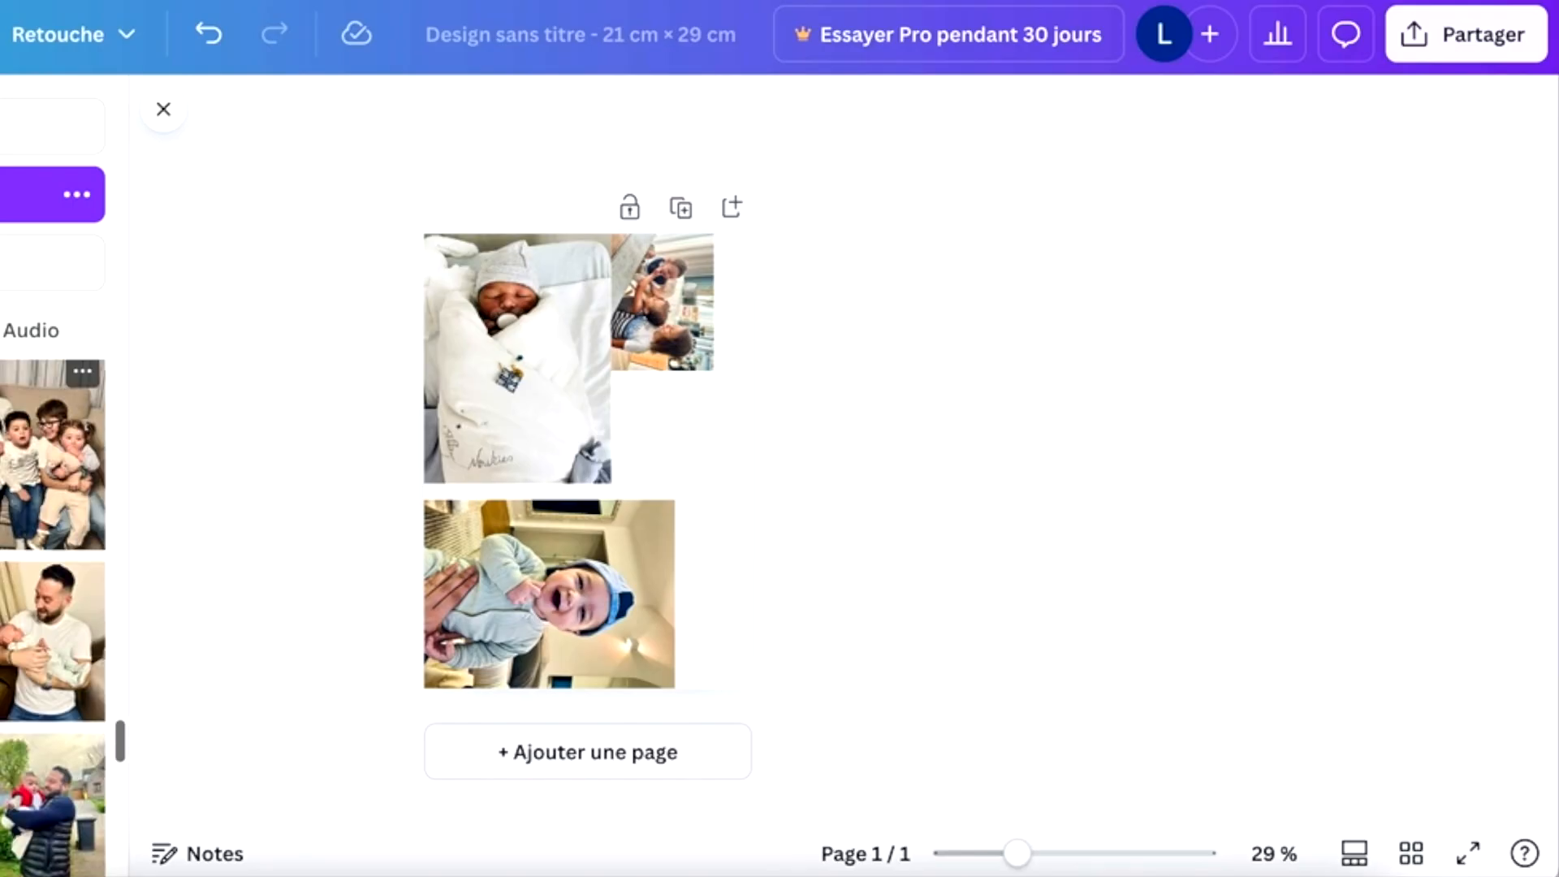
left_click(52, 459)
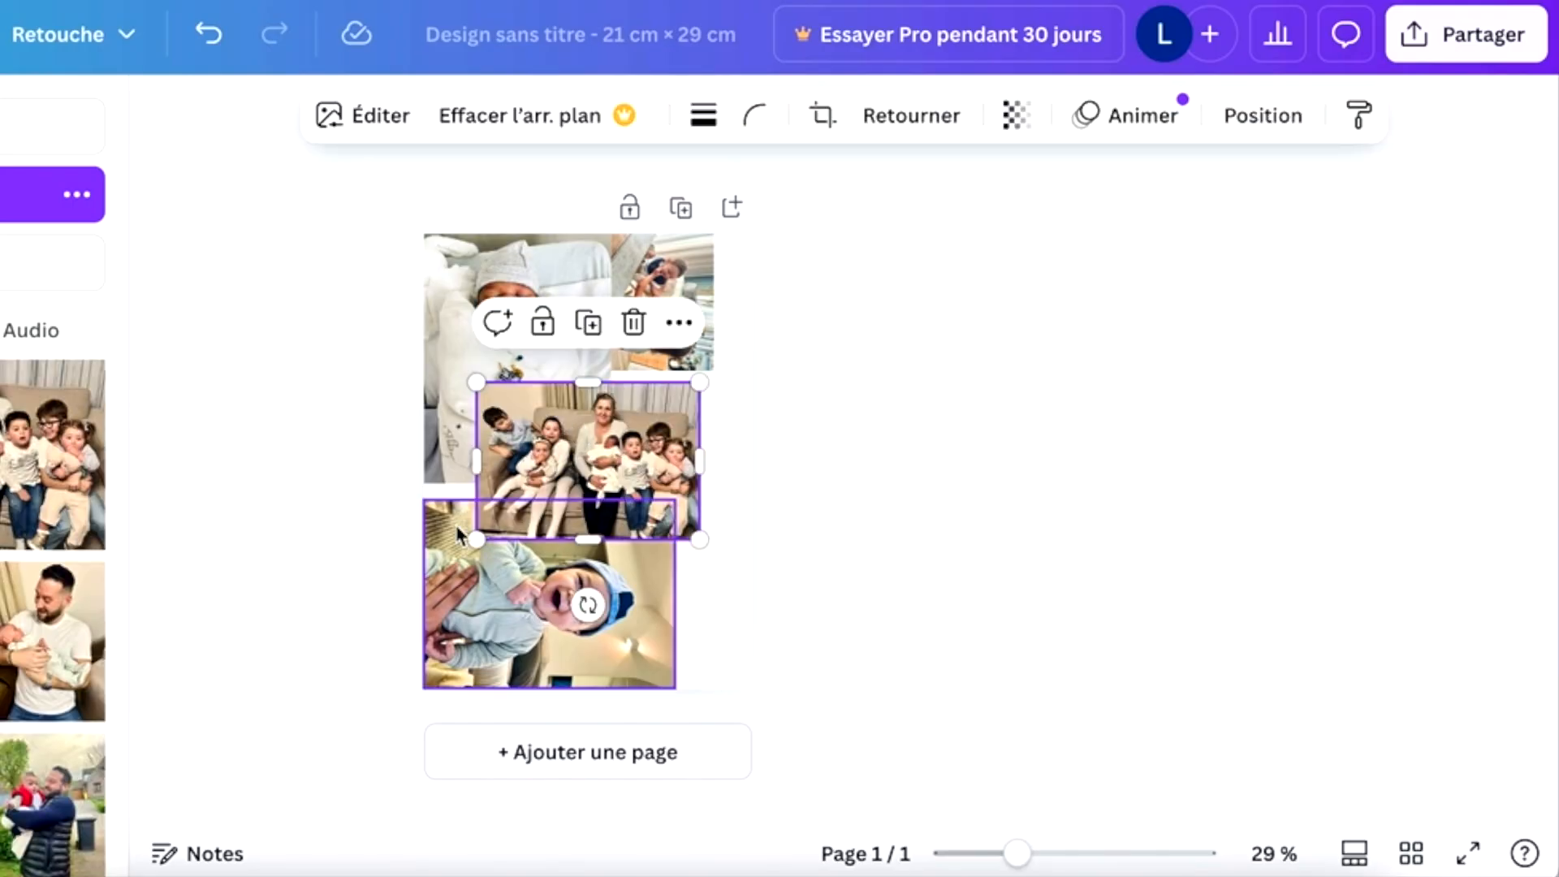
left_click_drag(477, 539, 648, 435)
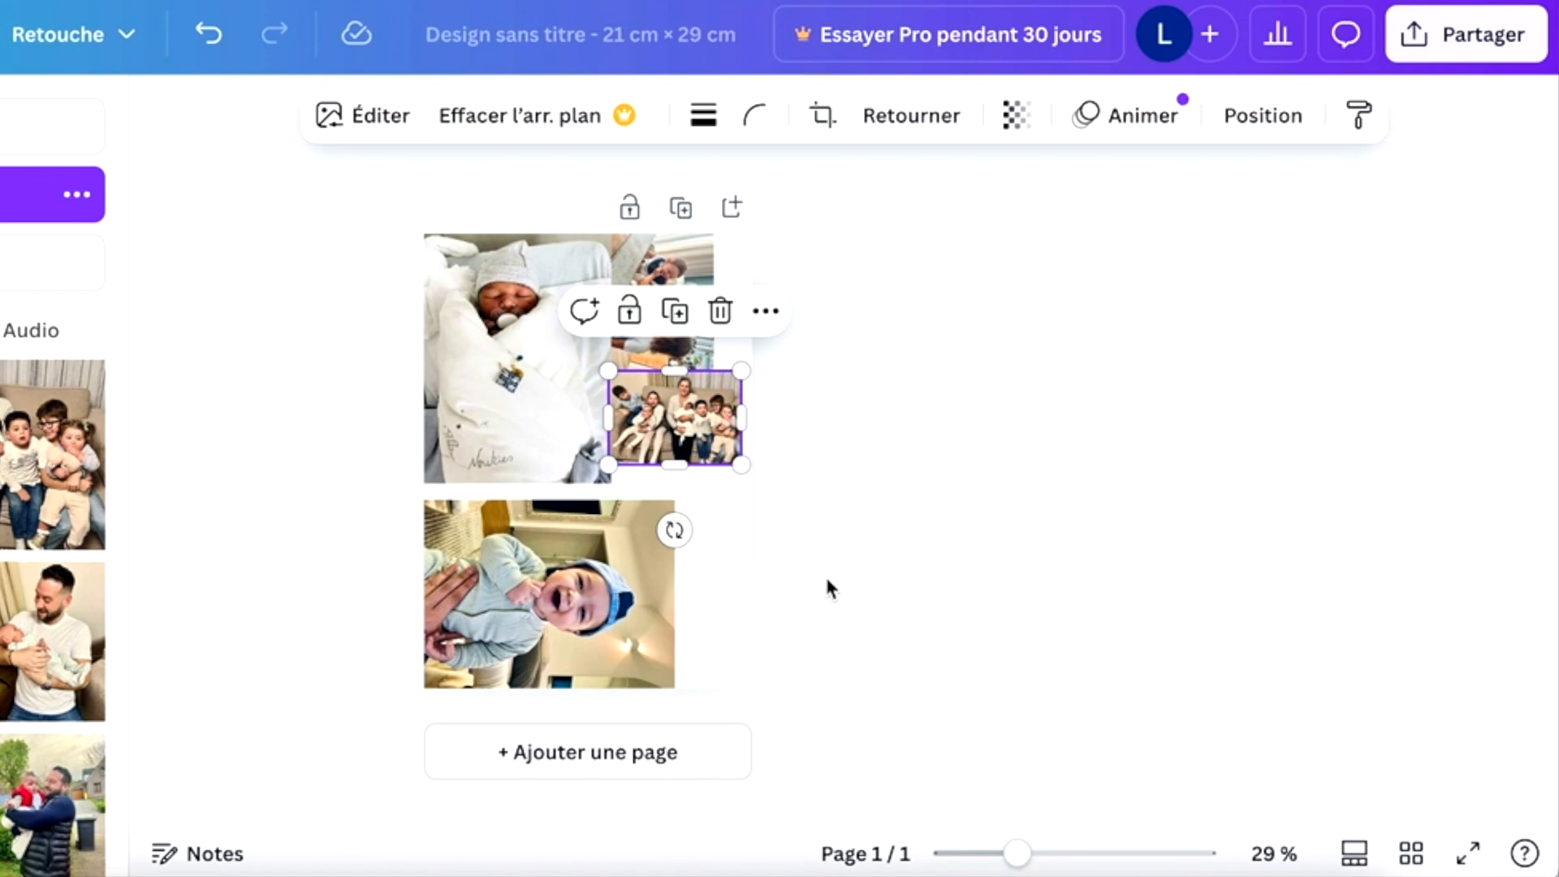
left_click(959, 520)
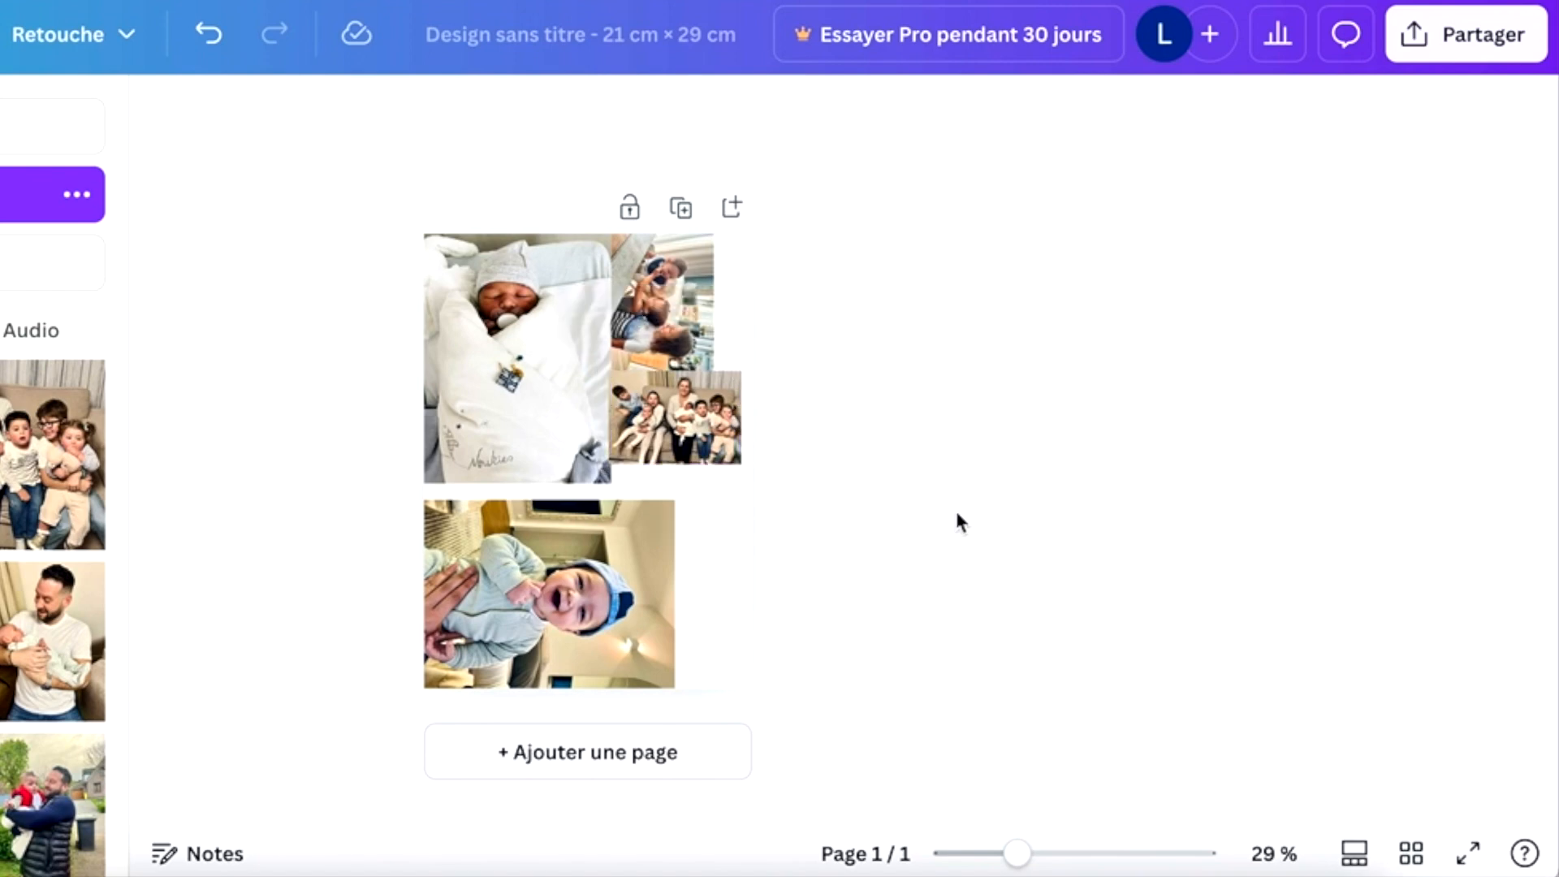
scroll(956, 513, "up", 5)
scroll(957, 513, "up", 1)
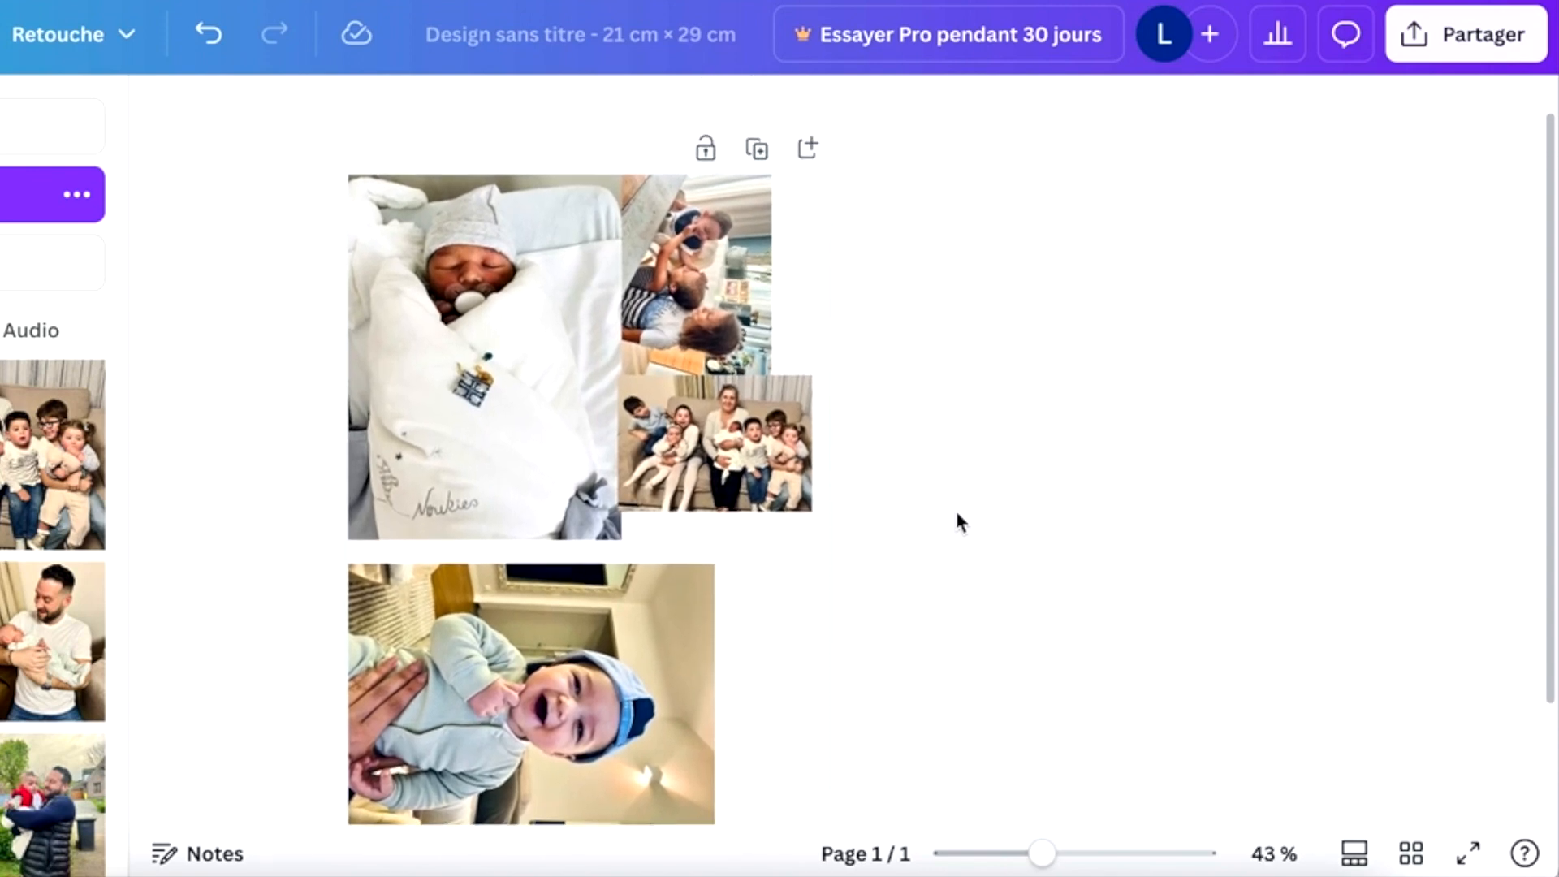
scroll(957, 520, "down", 1)
scroll(956, 519, "up", 2)
scroll(956, 520, "down", 1)
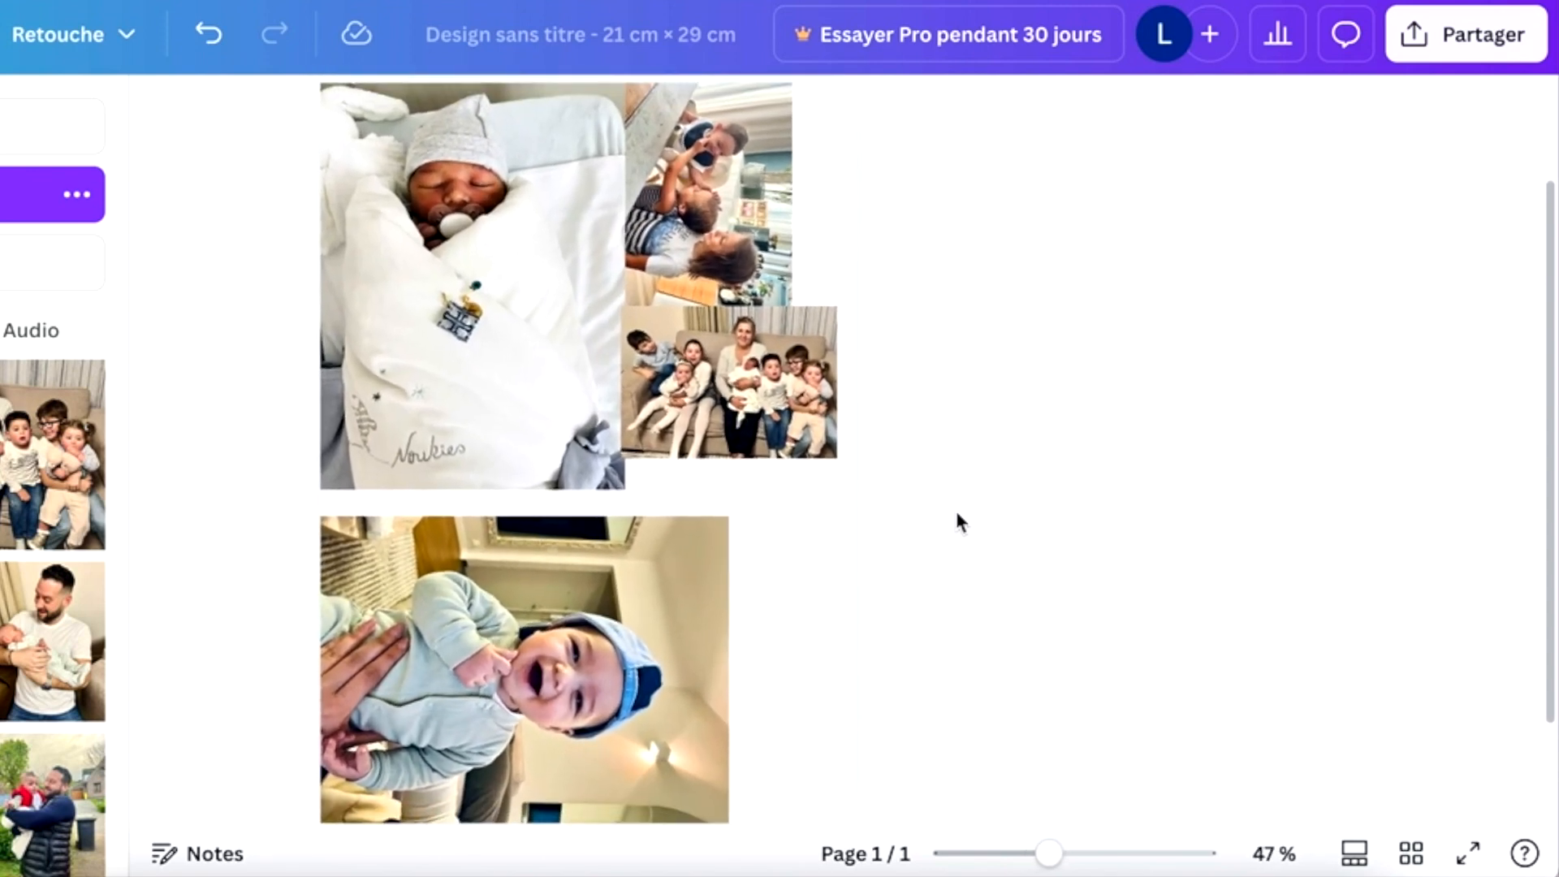
scroll(956, 515, "down", 1)
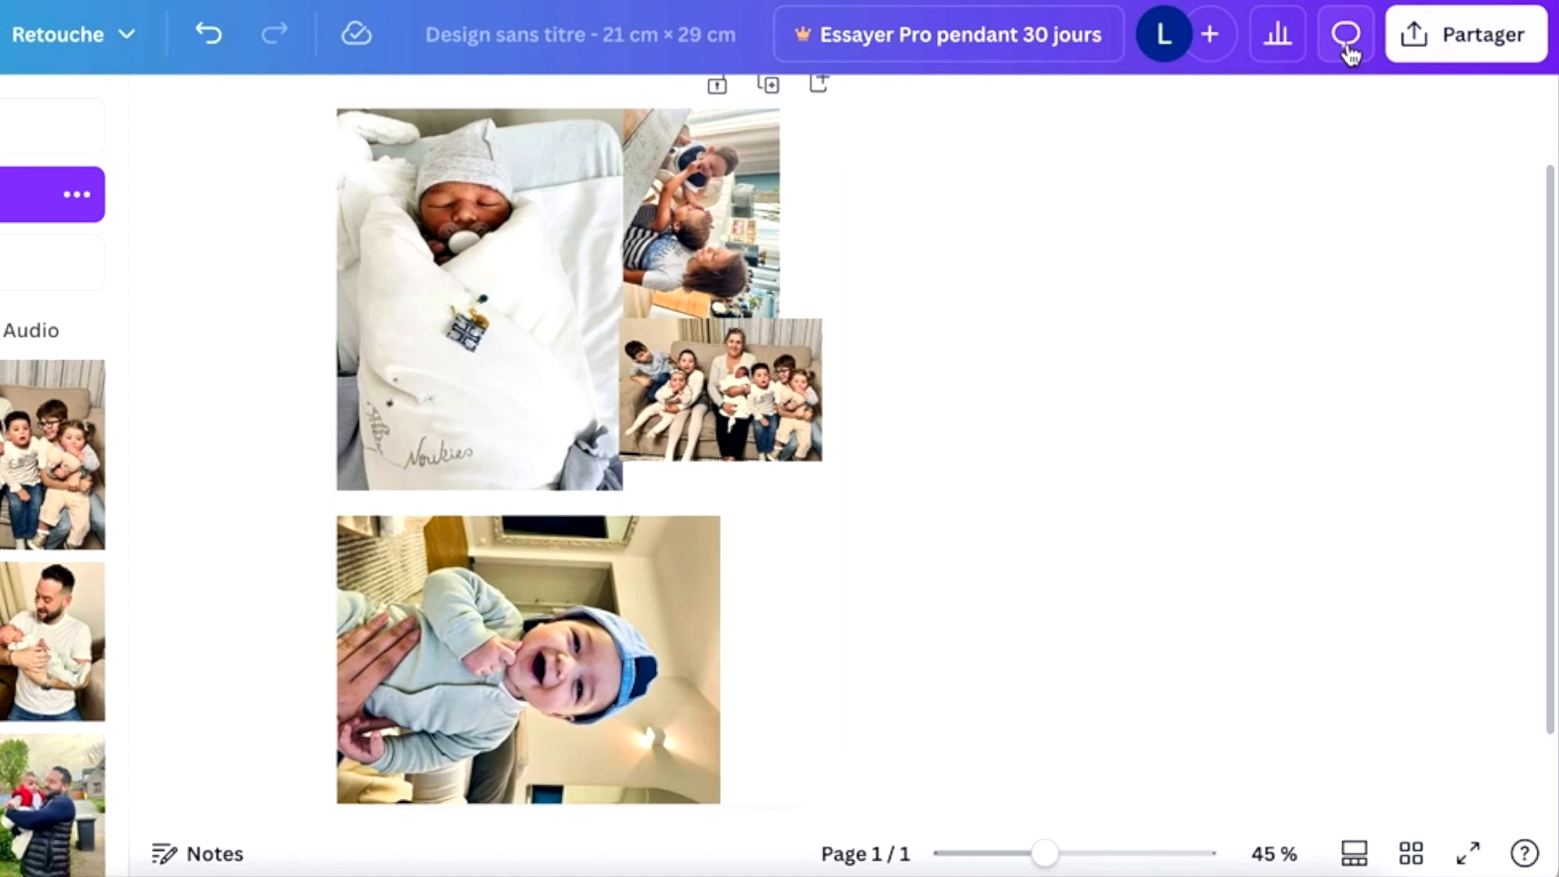
- Download the finished photo page as a JPG file
left_click(1463, 35)
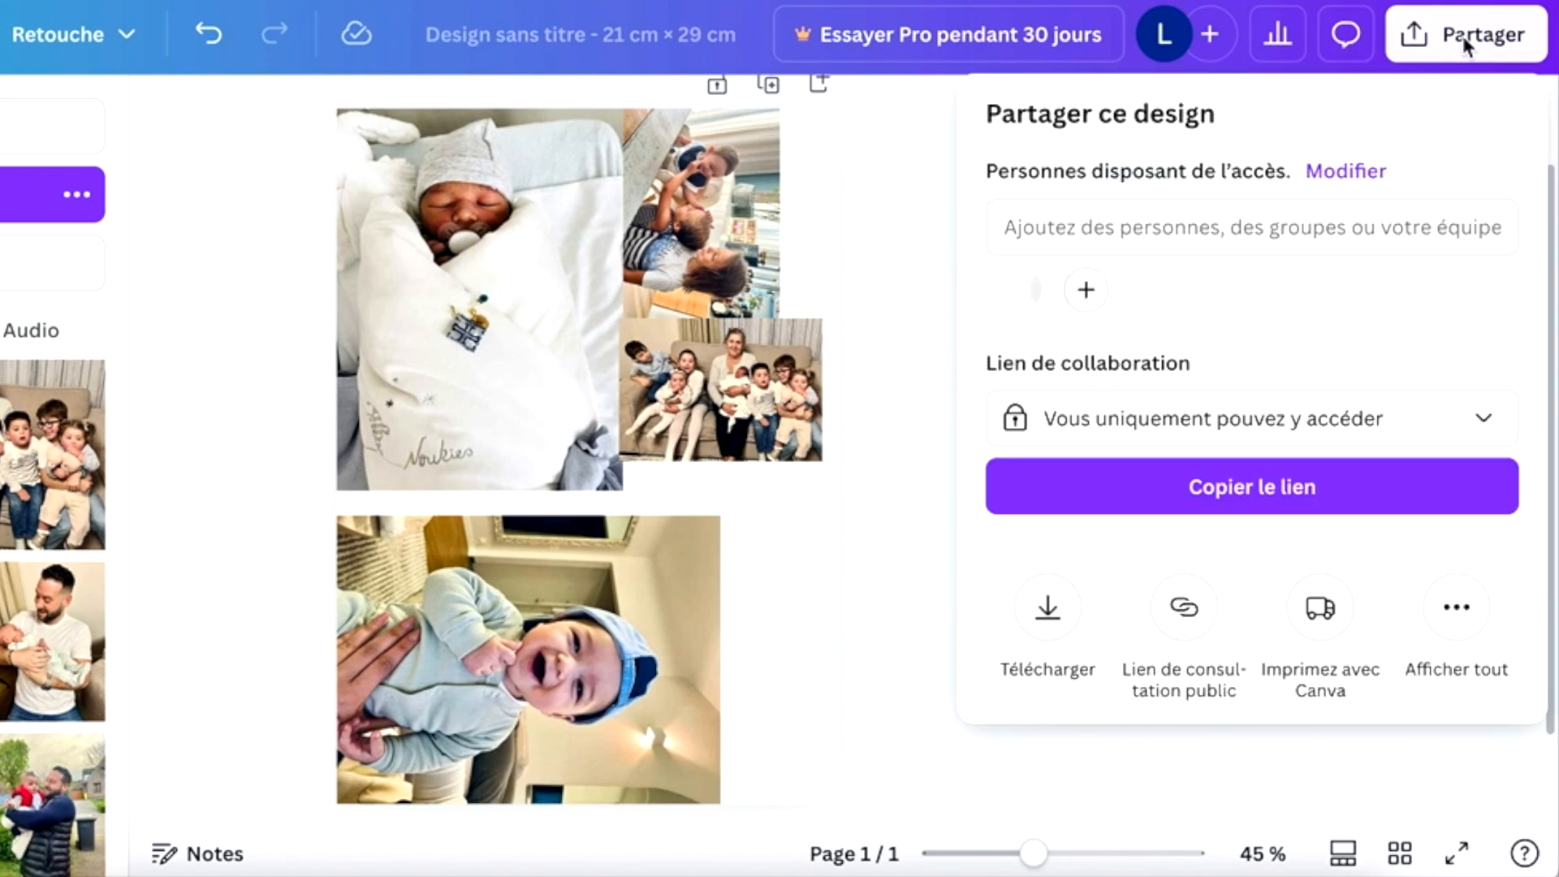
left_click(1056, 615)
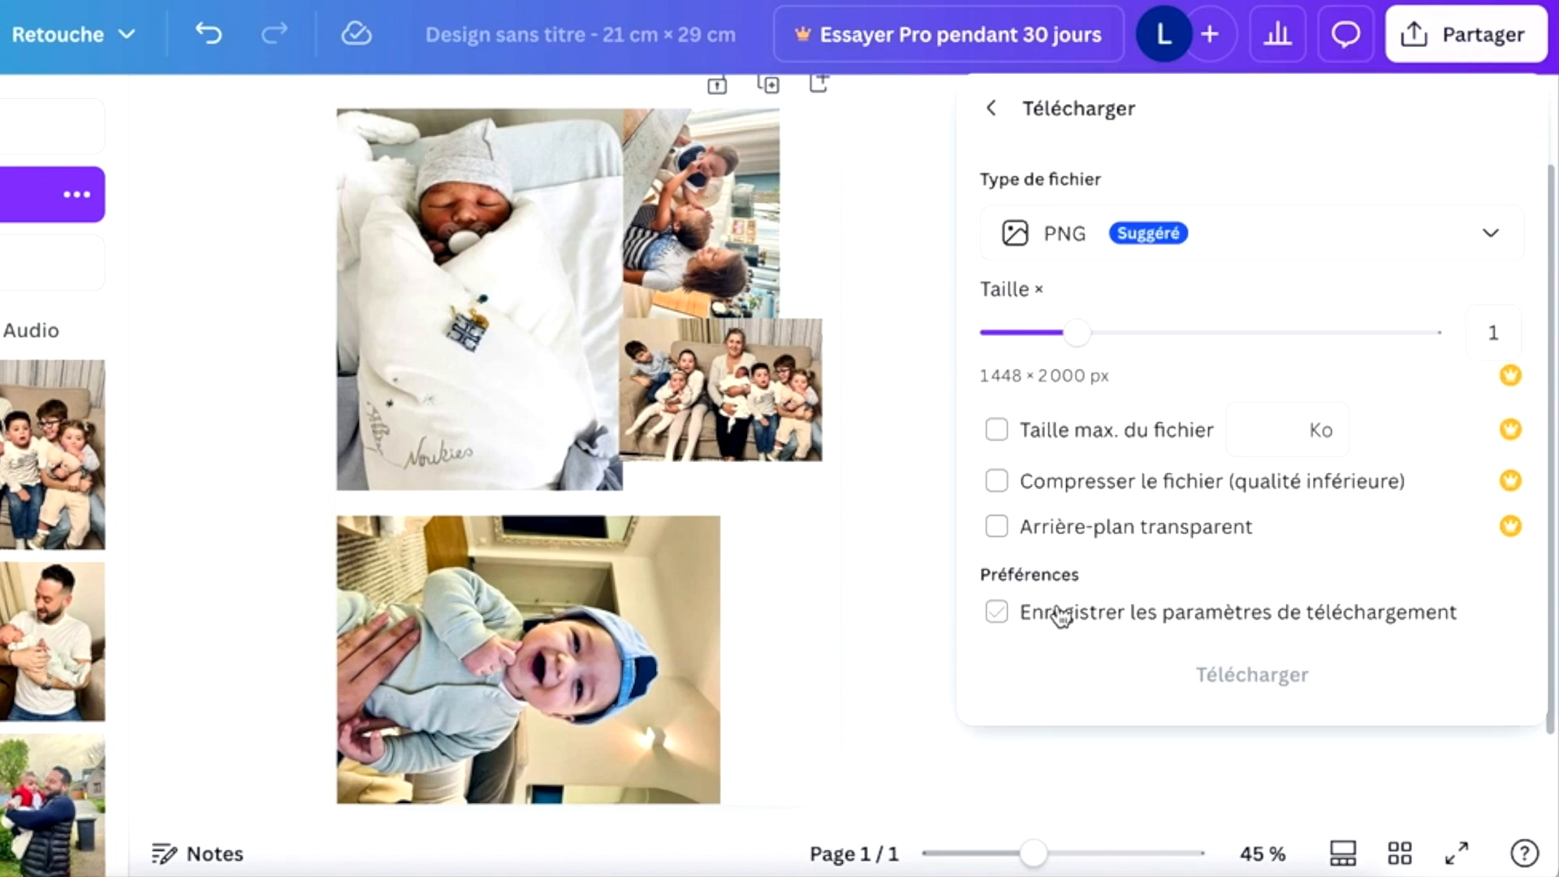
left_click(1166, 241)
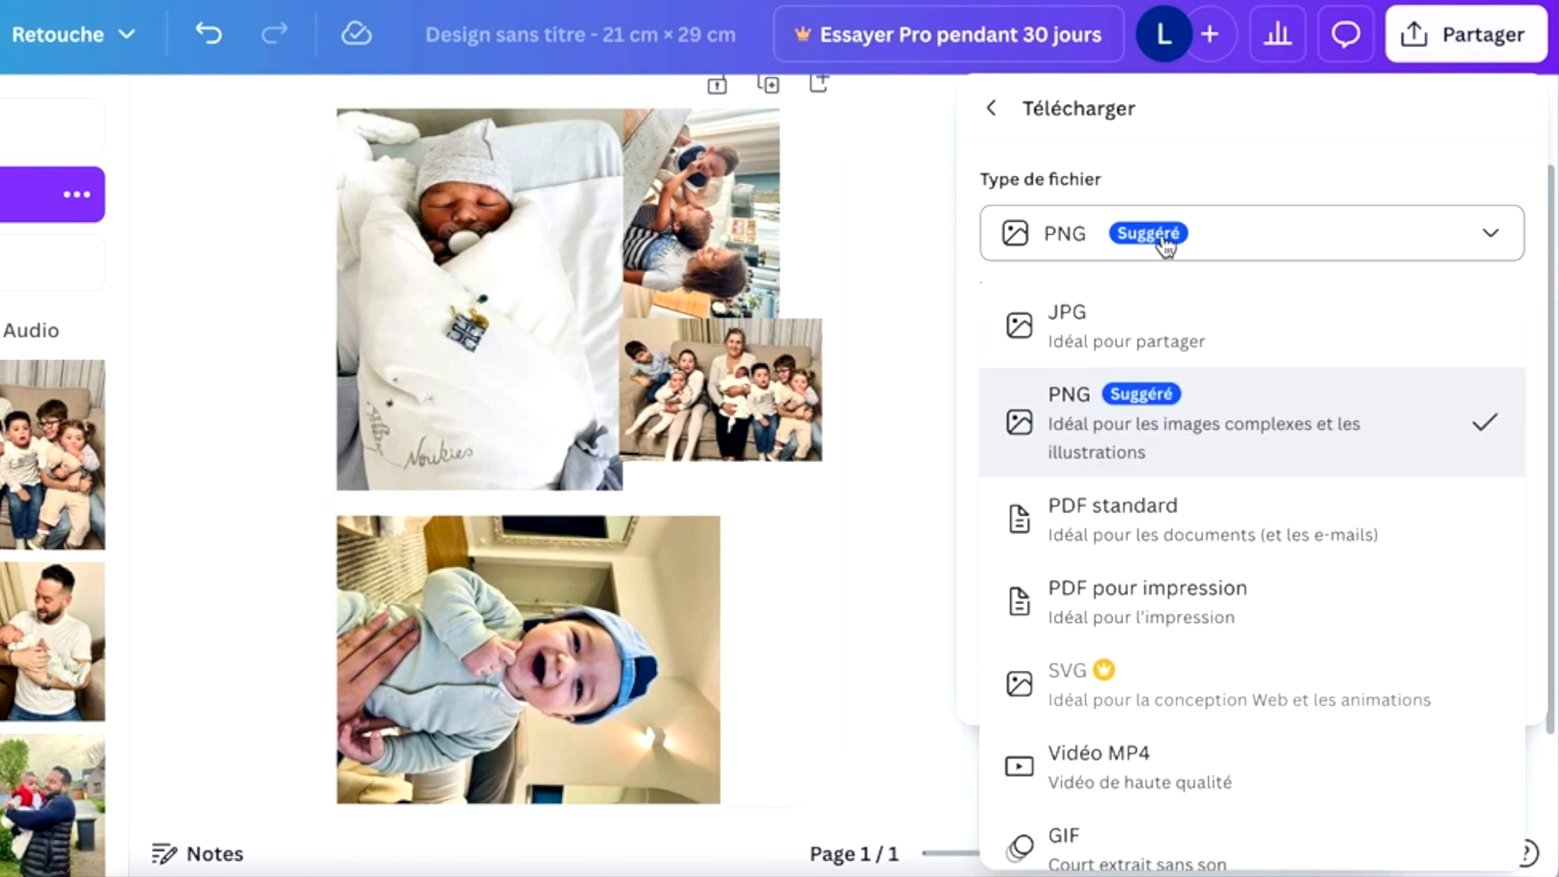
left_click(1119, 324)
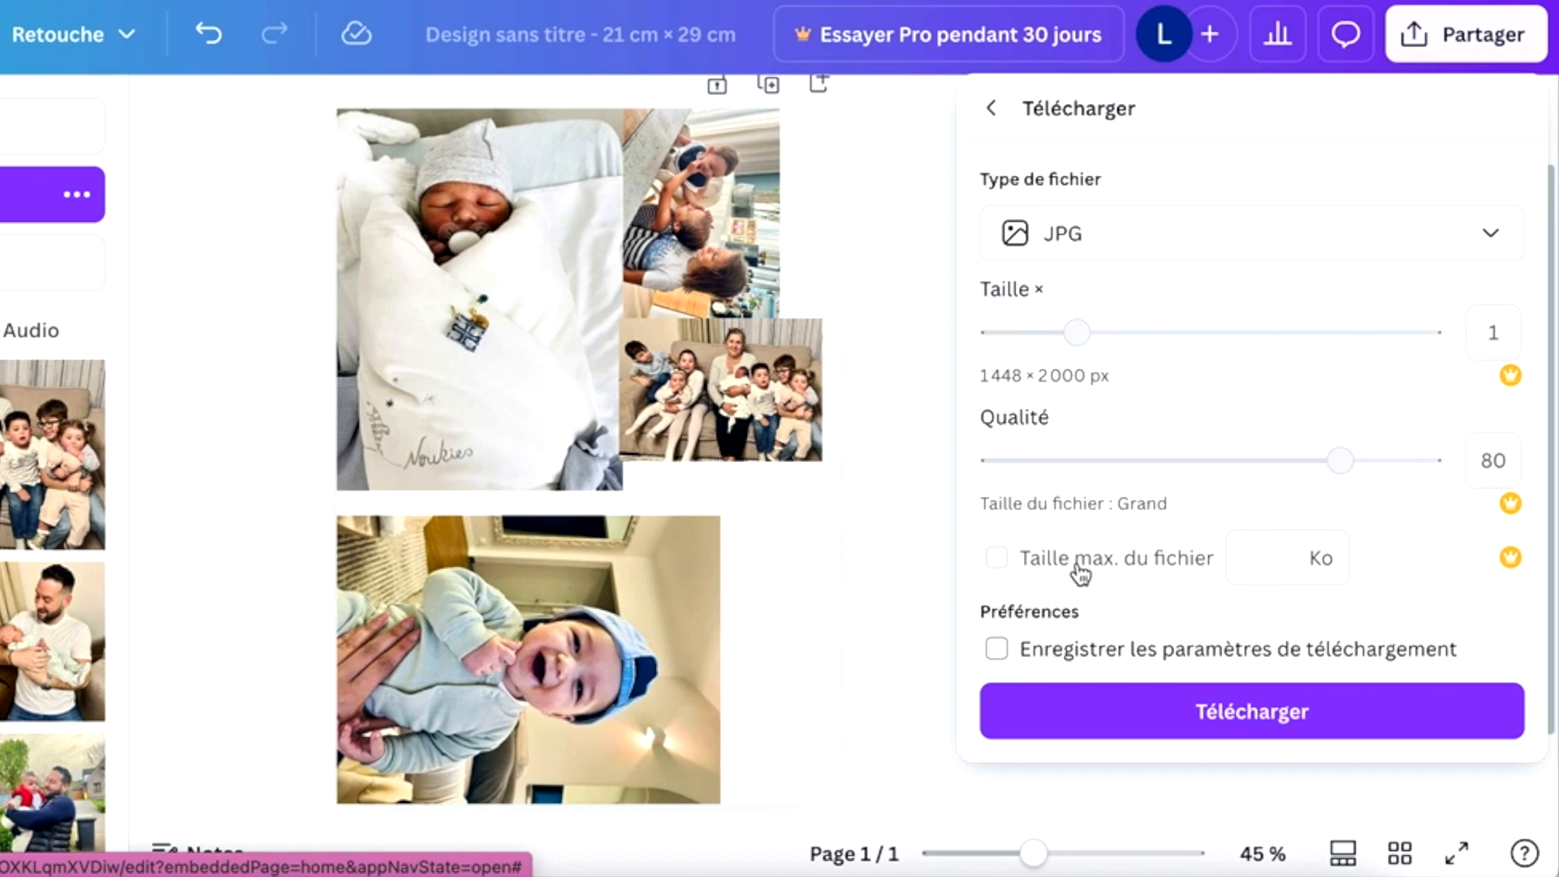
left_click(1119, 731)
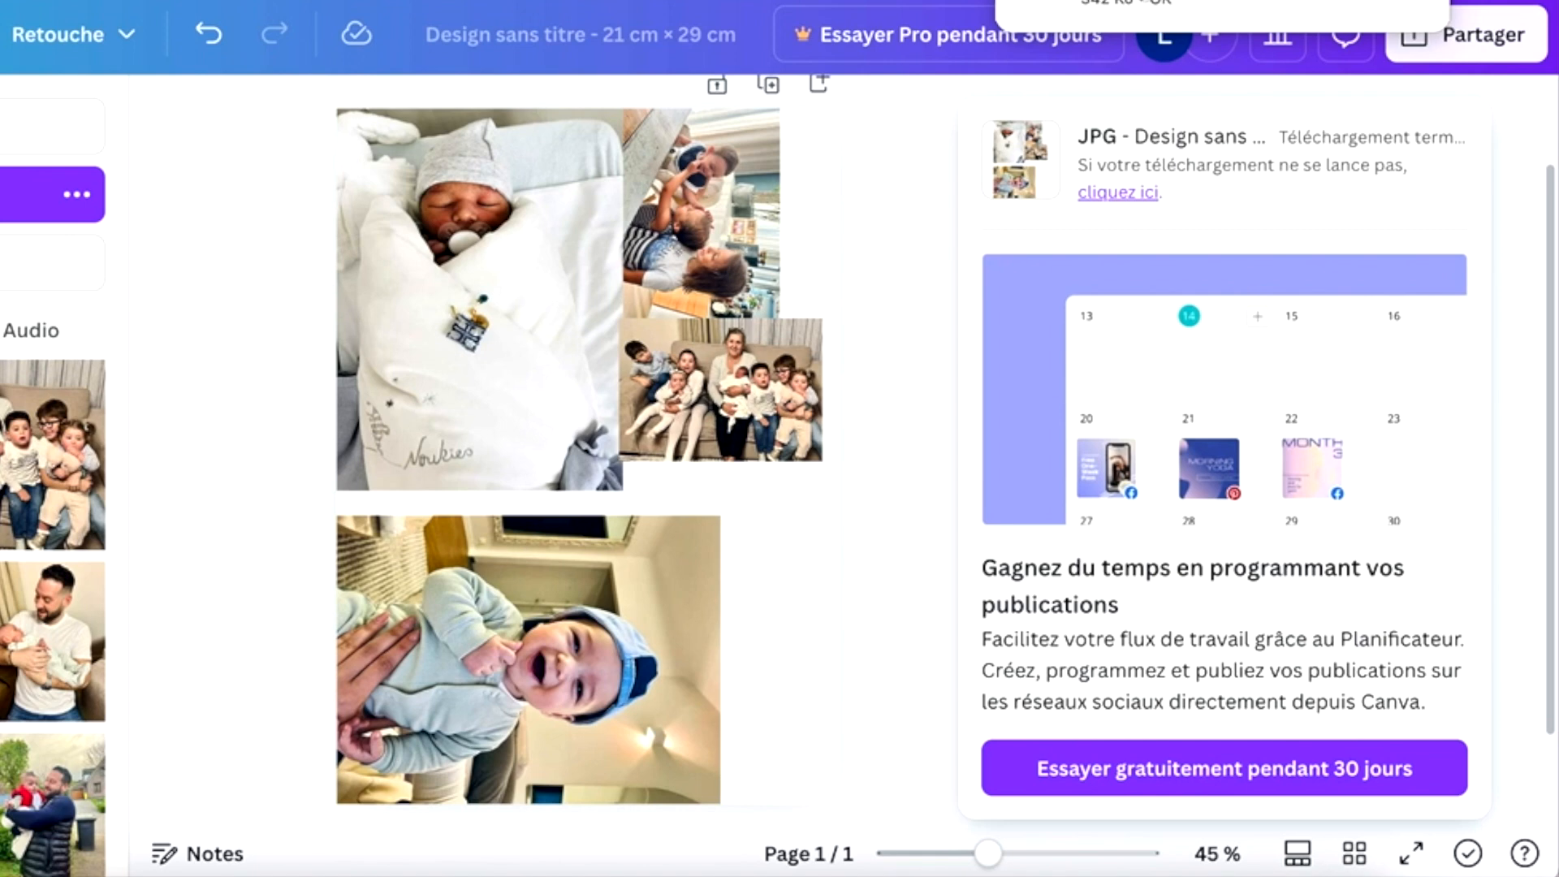
- Open the downloaded JPG in Preview and start printing it
left_click(1145, 1)
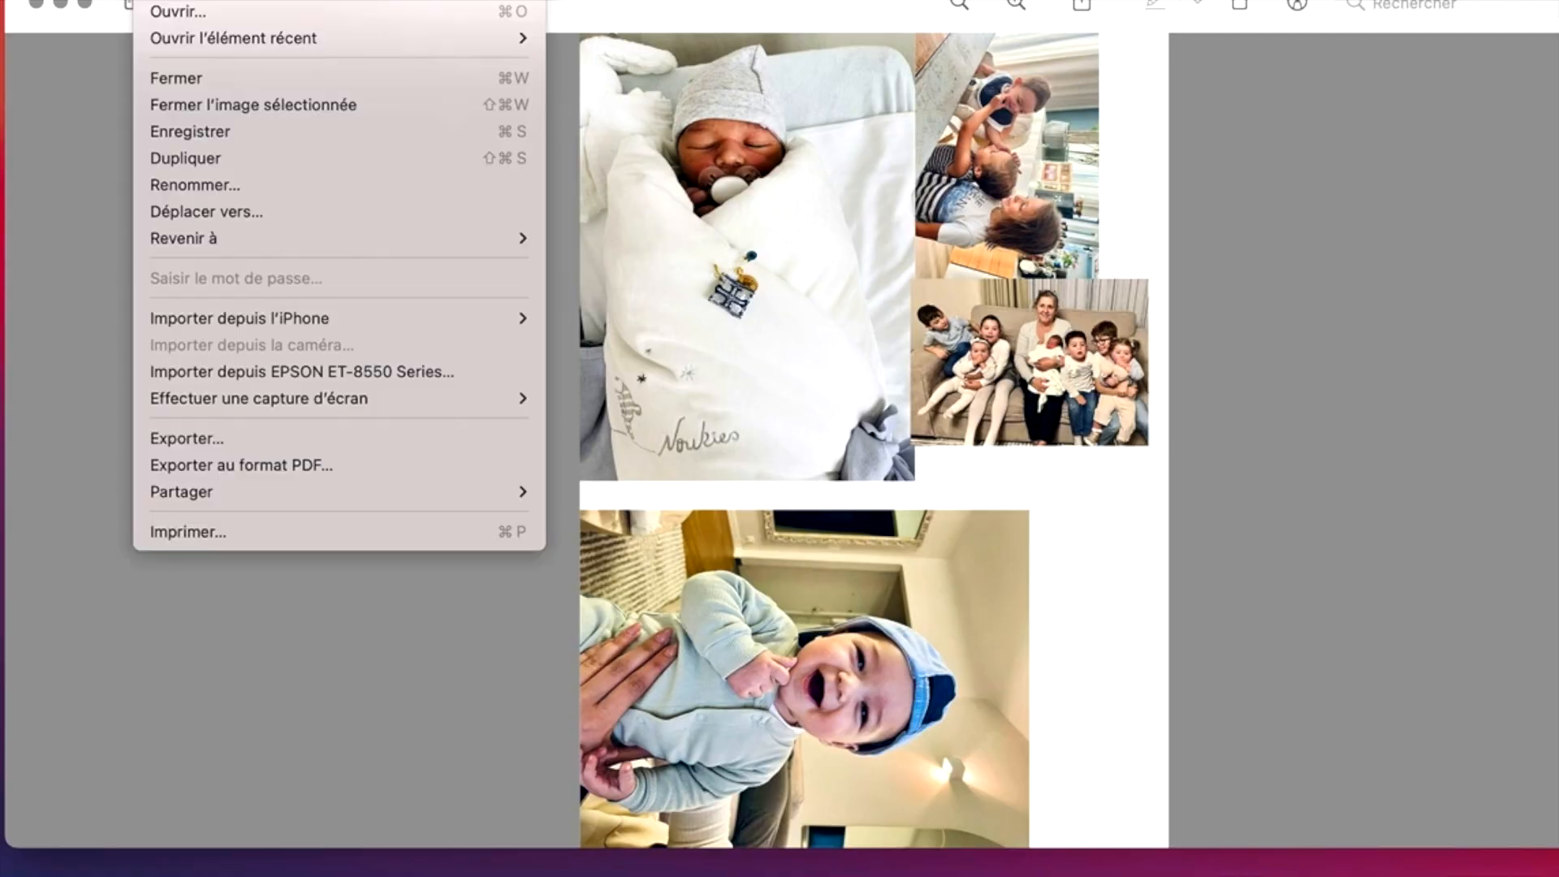
left_click(167, 530)
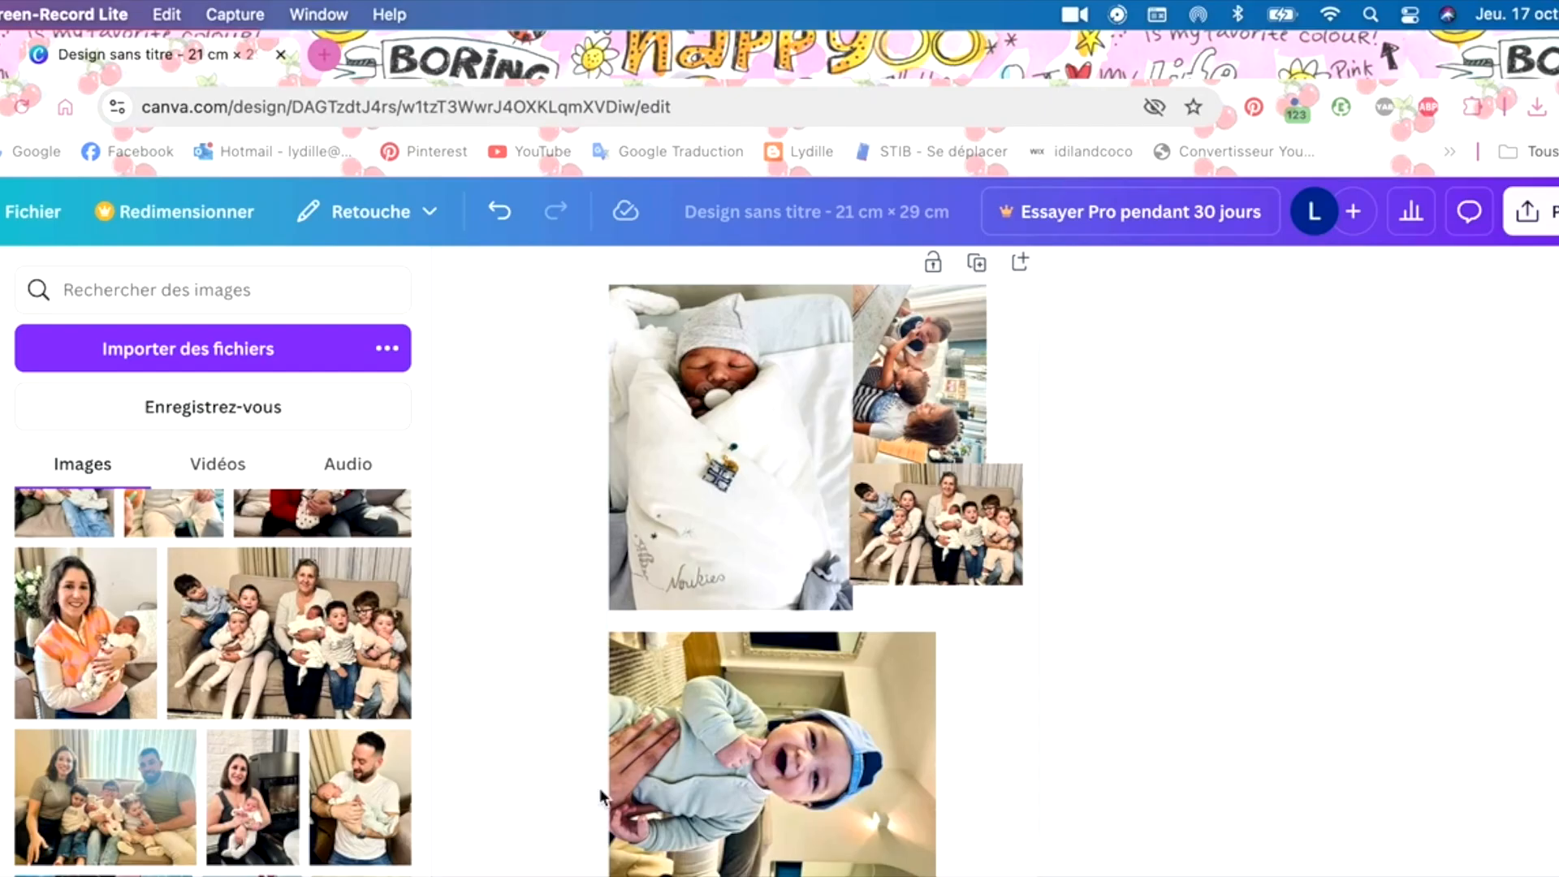
- Back in Canva, move the family-on-the-sofa photo from the uploads to the trash and delete the photos placed on the page
left_click(289, 643)
left_click(314, 637)
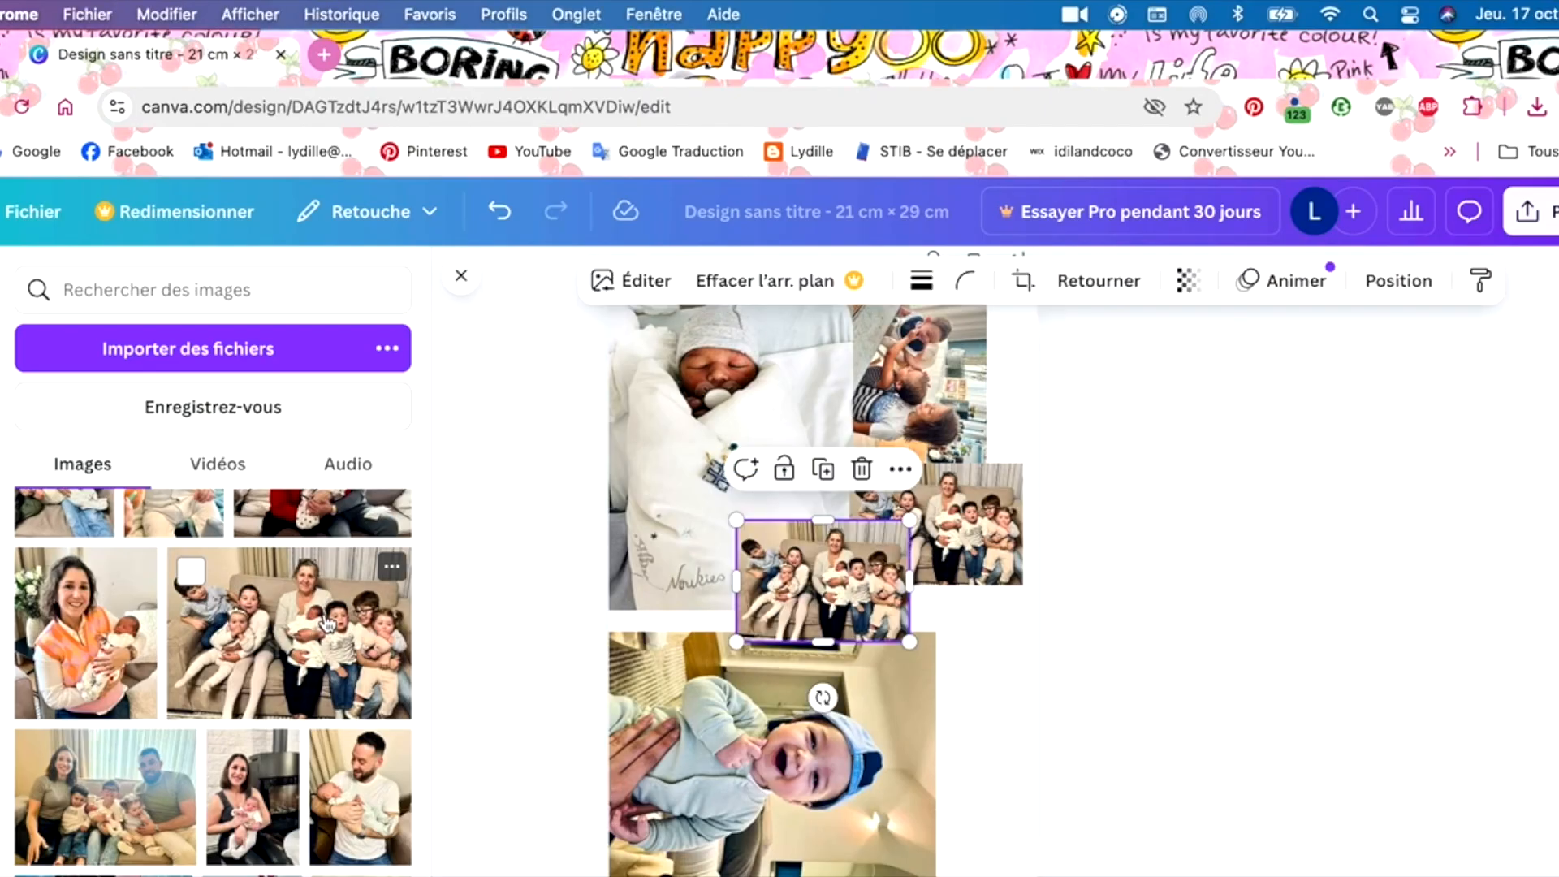
left_click(393, 566)
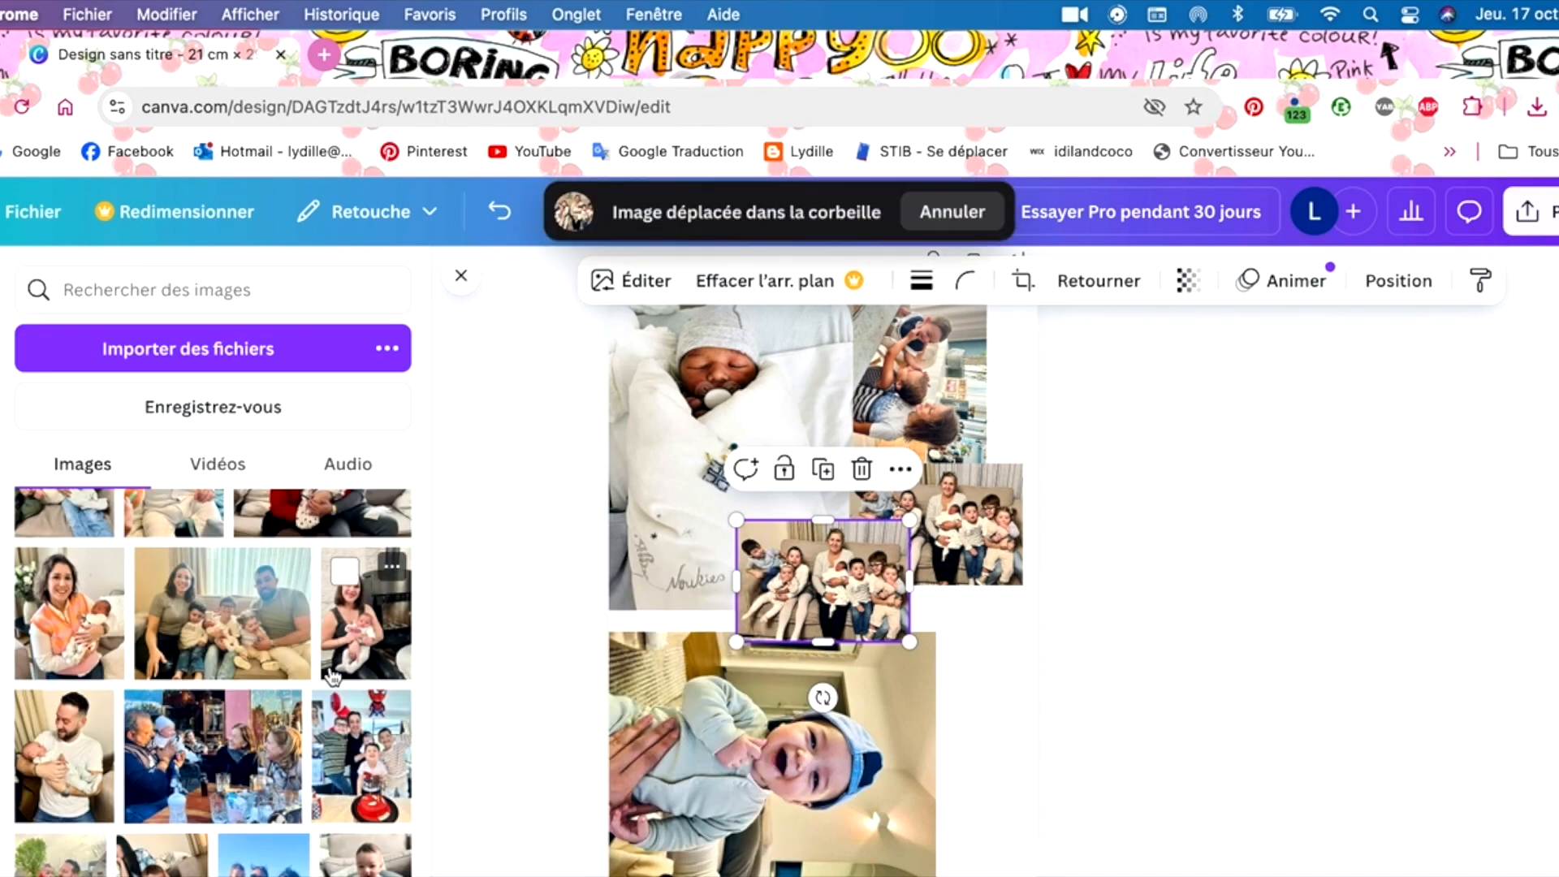
left_click(864, 471)
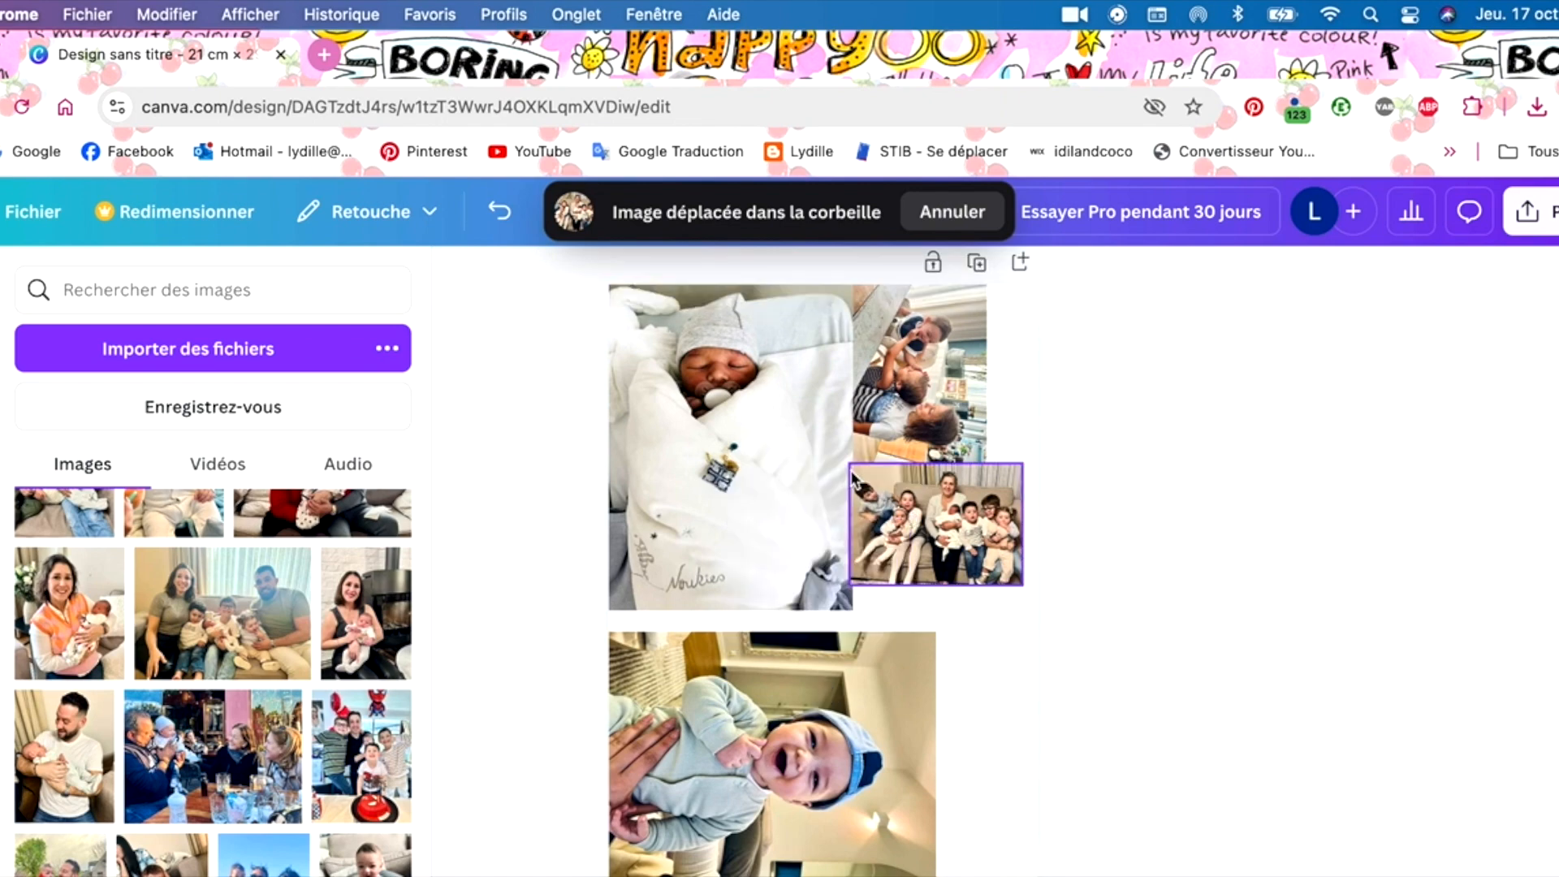
left_click(908, 493)
left_click(985, 416)
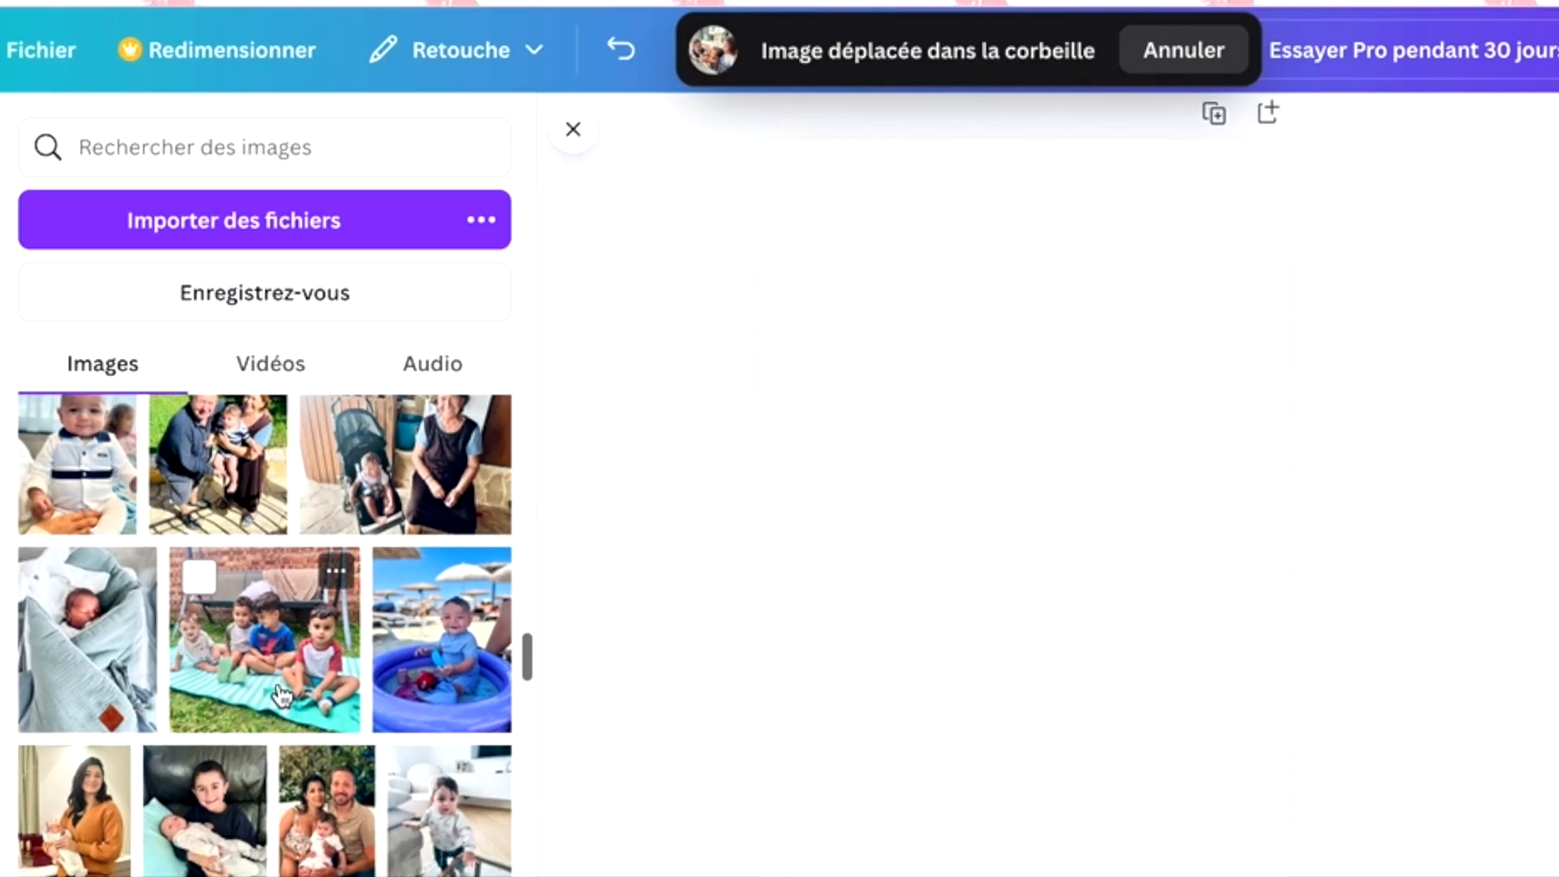
- Add the uploaded photo of the newborn in the green blanket and fit it into the page's upper-left corner
left_click_drag(70, 685, 869, 628)
left_click_drag(1013, 821, 968, 778)
left_click_drag(1203, 753, 1152, 770)
left_click_drag(1120, 632, 1002, 537)
- Move the green-blanket newborn photo from the uploads to the trash
scroll(97, 520, "down", 3)
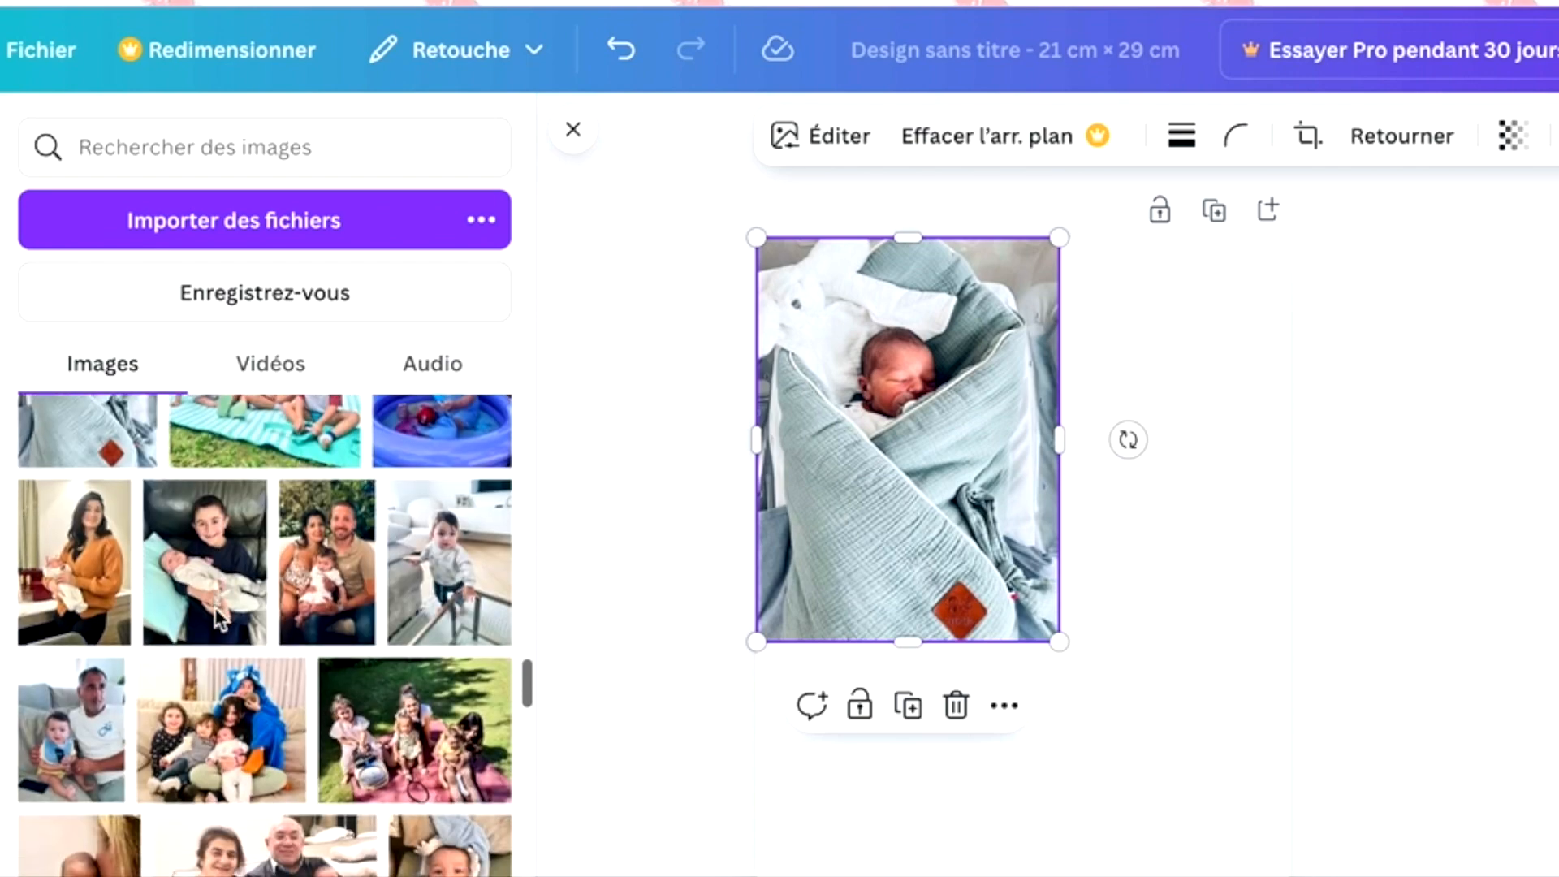
scroll(98, 520, "up", 1)
left_click(128, 490)
left_click(307, 804)
- Add the uploaded photo of the baby in the car seat to the page
scroll(436, 538, "down", 5)
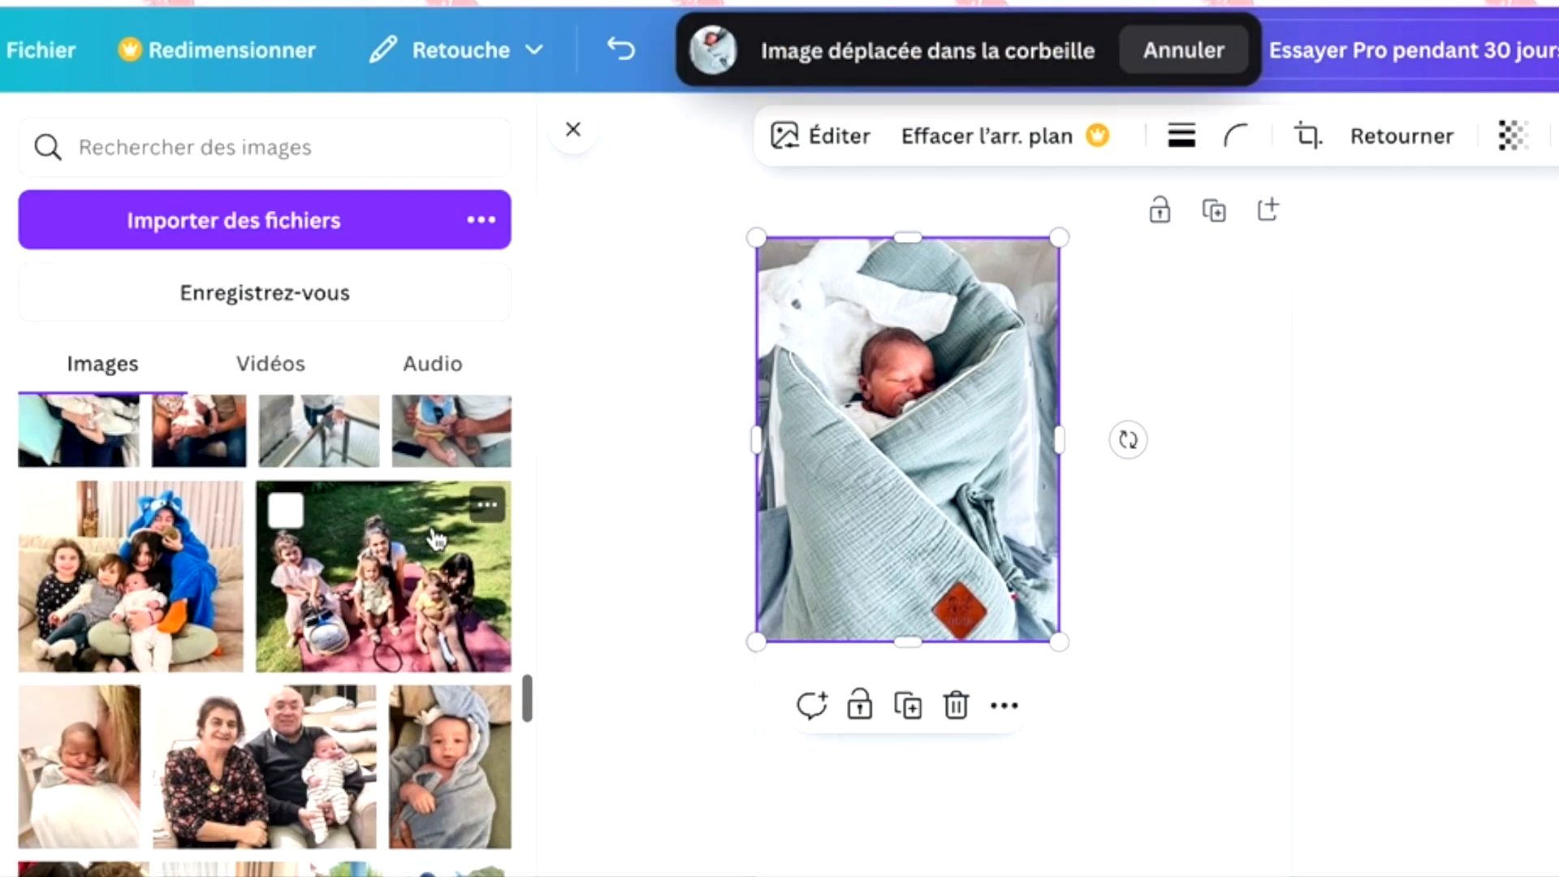
scroll(438, 541, "down", 2)
left_click_drag(345, 528, 1160, 650)
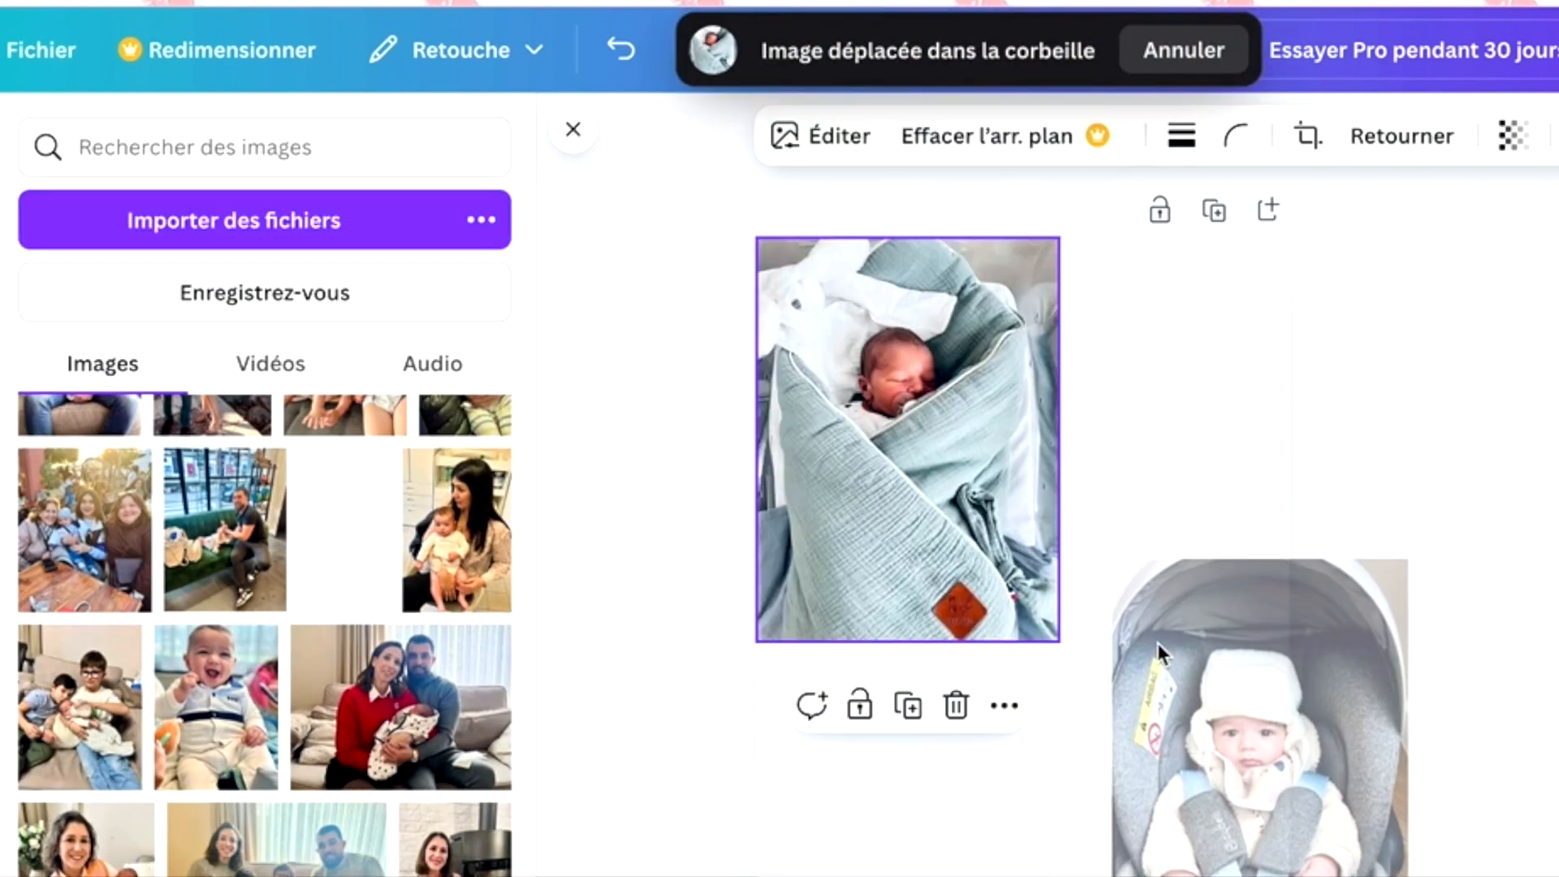
- Rotate the car-seat baby photo 90° clockwise and fit it into the page's lower-left corner, below the newborn photo
left_click_drag(1127, 448, 1140, 470)
scroll(1141, 467, "down", 3)
left_click_drag(1232, 510, 1103, 493)
left_click_drag(1148, 839, 790, 519)
left_click_drag(967, 585, 826, 696)
left_click_drag(1260, 487, 1160, 538)
left_click(1215, 504)
- Move the car-seat baby photo from the uploads to the trash
scroll(1215, 507, "up", 2)
left_click(367, 475)
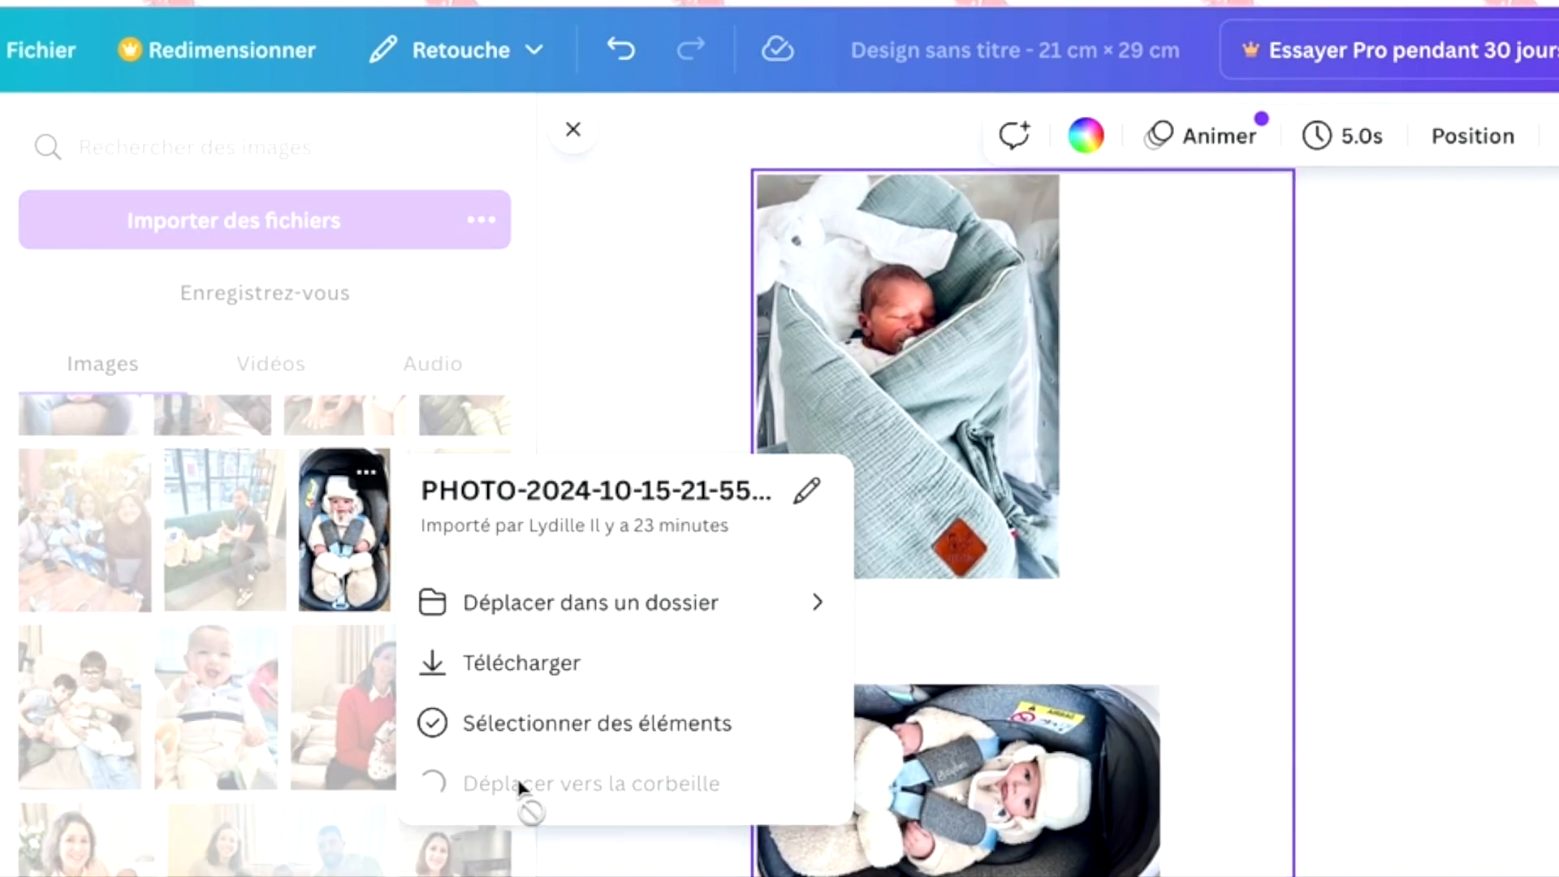
left_click(520, 783)
- Move one more photo from further down the uploads to the trash
scroll(378, 680, "down", 5)
scroll(379, 680, "down", 5)
scroll(381, 691, "up", 3)
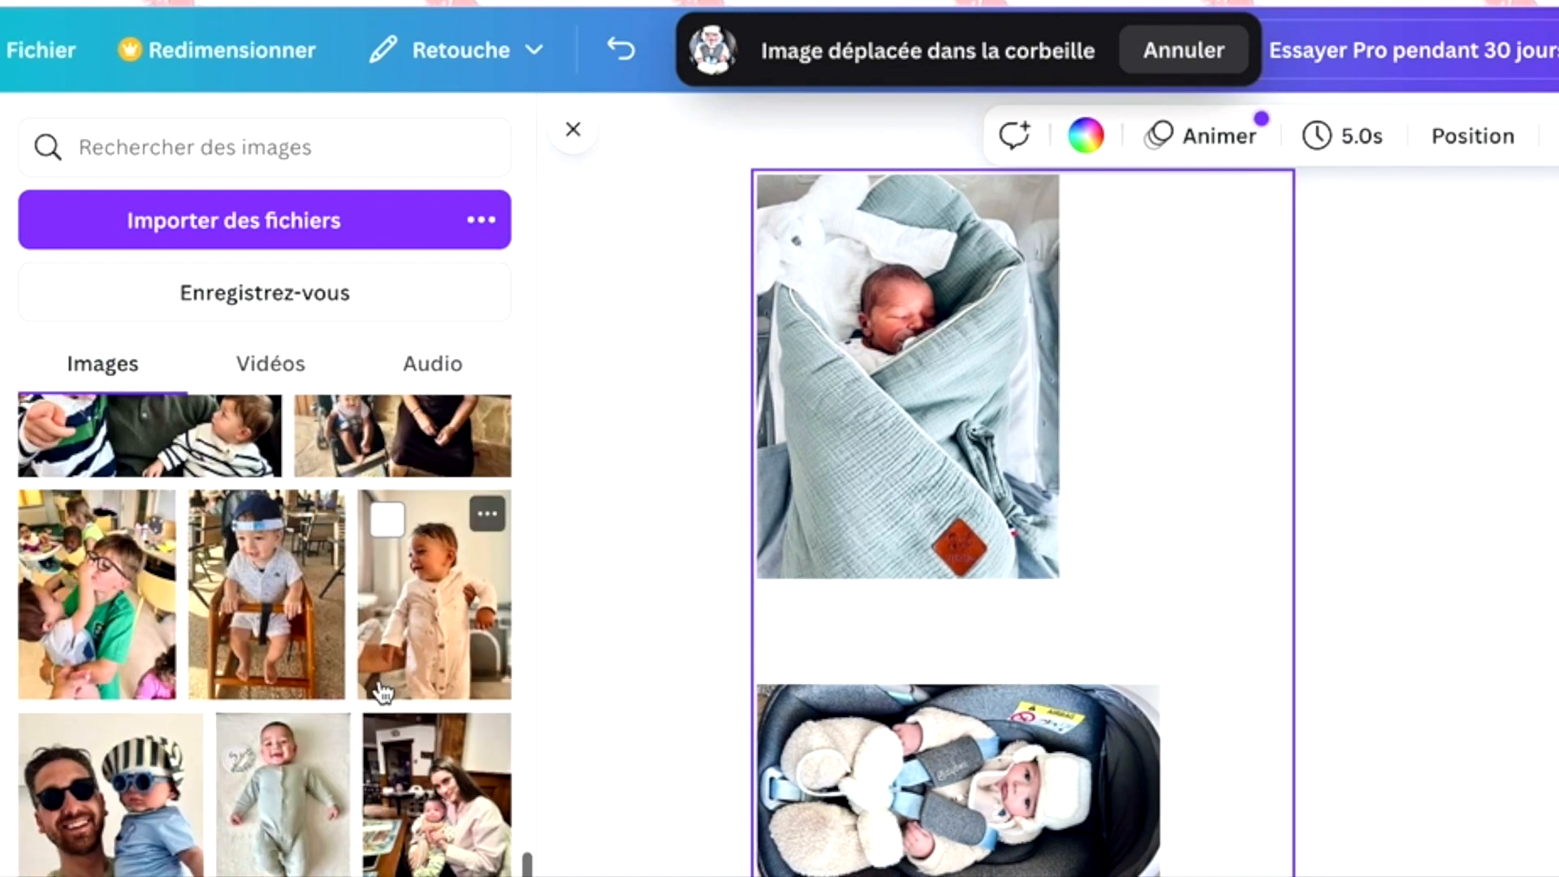
scroll(382, 690, "down", 6)
left_click(490, 689)
left_click(528, 875)
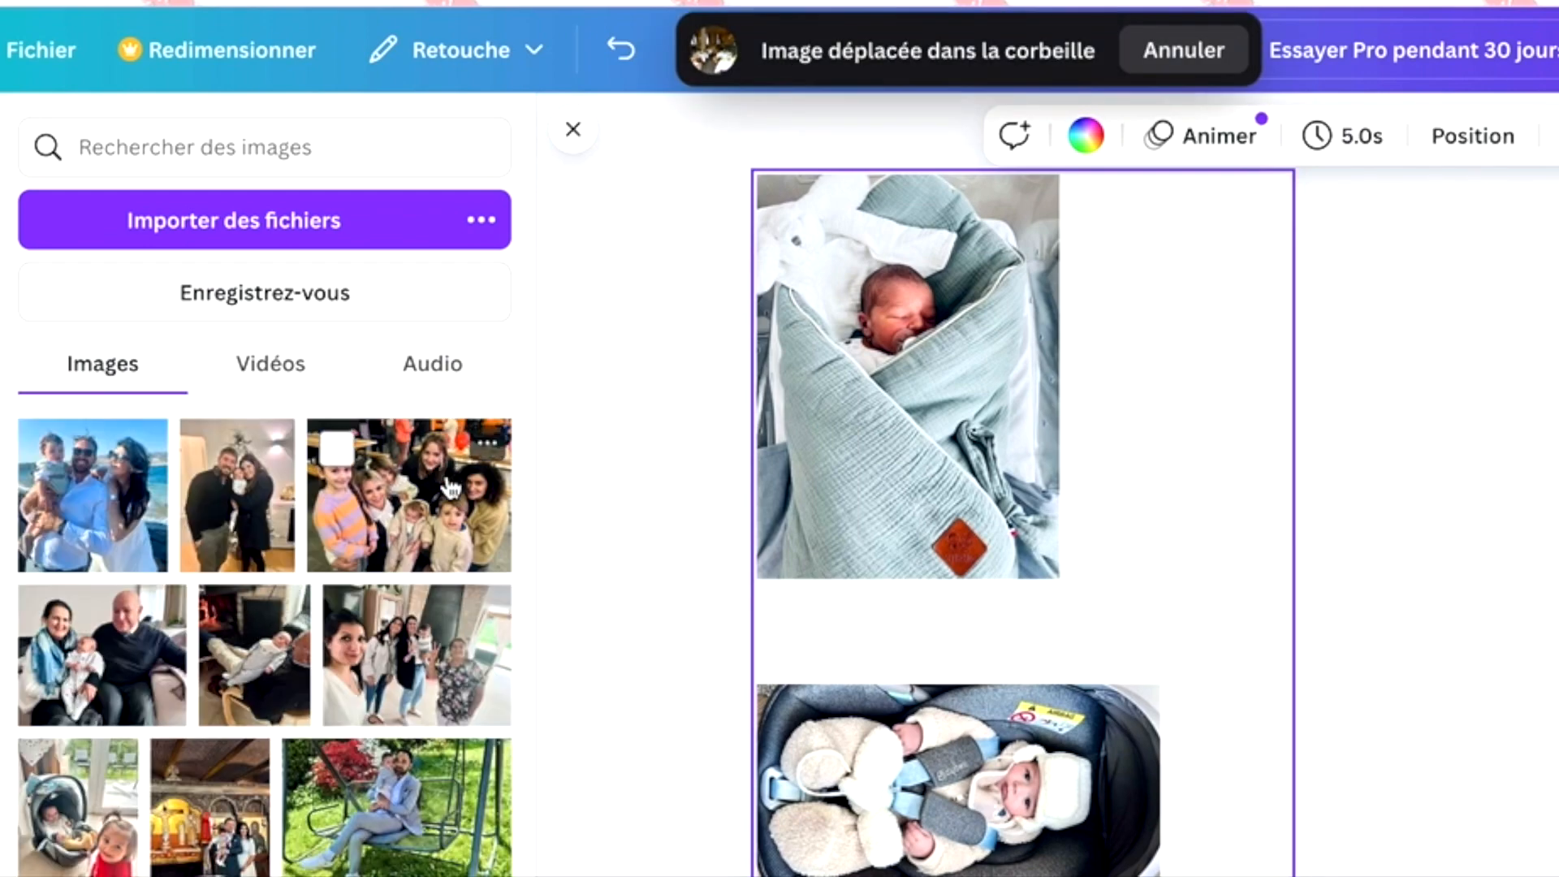
- Add the uploaded group photo of women and children and fit it at reduced size against the newborn photo's upper-right edge
left_click_drag(449, 487, 1053, 528)
left_click_drag(315, 565, 415, 533)
left_click(418, 533)
left_click_drag(1215, 406, 1056, 515)
left_click_drag(979, 600, 1203, 353)
scroll(1204, 353, "up", 1)
left_click_drag(1214, 456, 1215, 365)
scroll(236, 692, "down", 1)
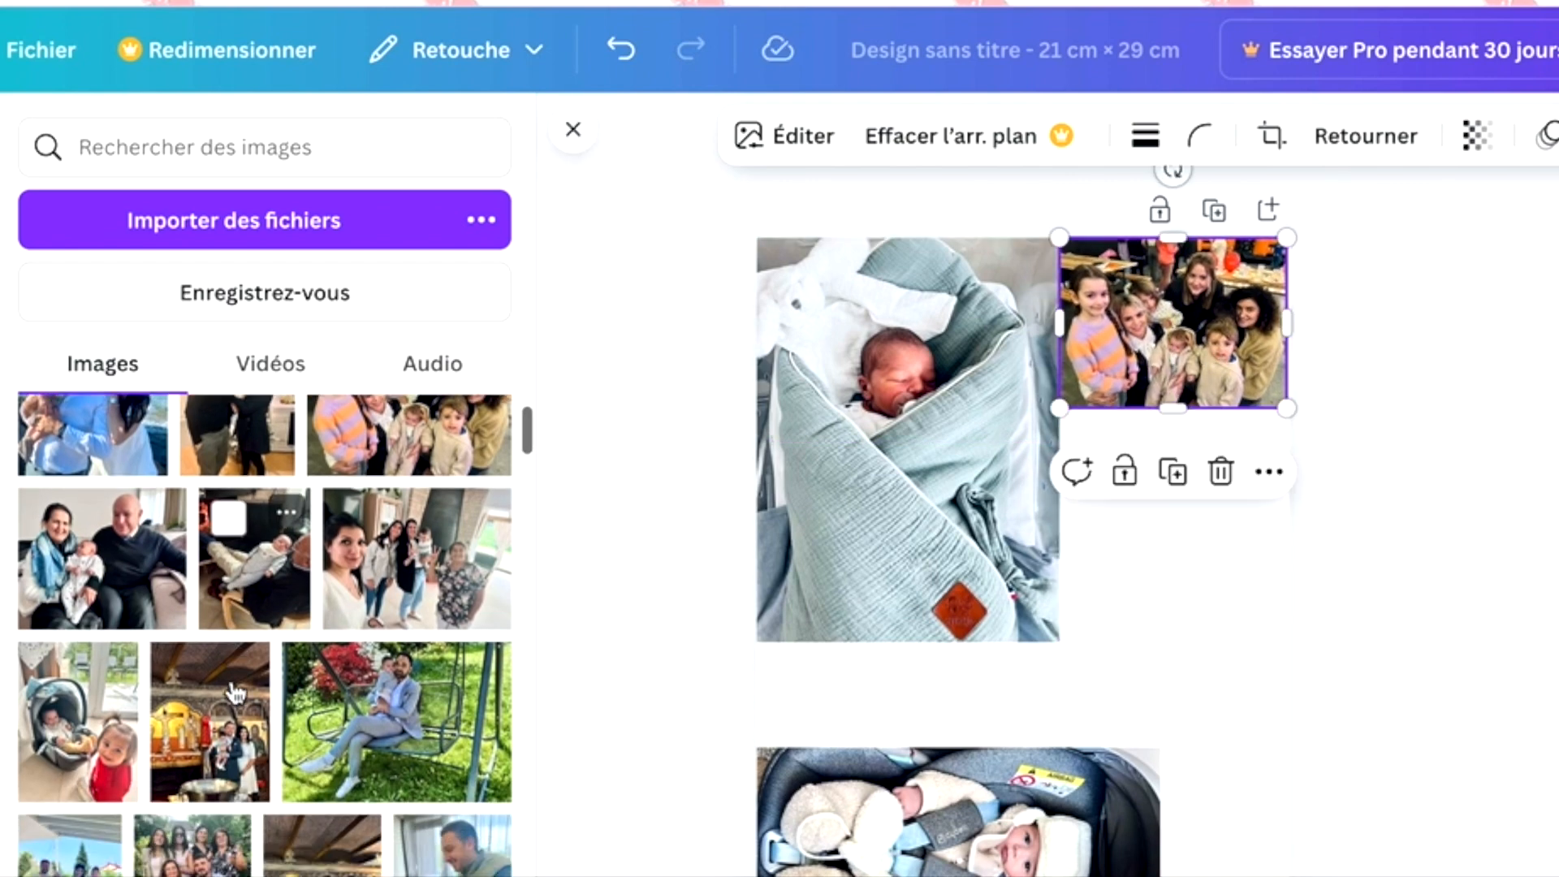
left_click_drag(84, 588, 987, 666)
left_click_drag(861, 747, 979, 646)
left_click(1128, 402)
- Add the uploaded photo of the man on the garden swing and fit it at reduced size directly below the group photo
scroll(268, 633, "down", 2)
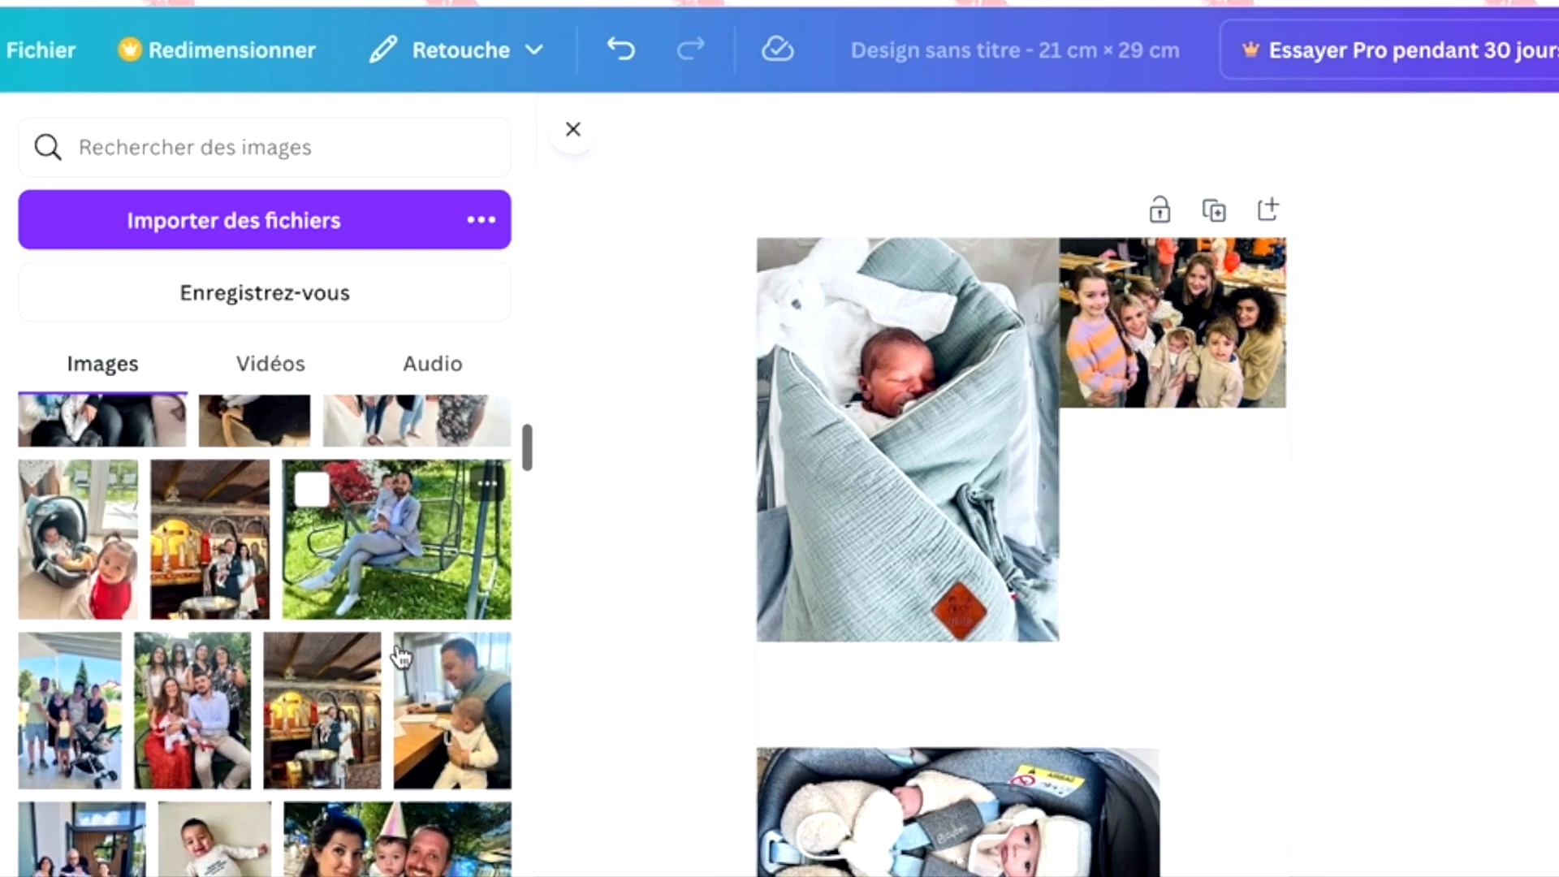
left_click(396, 528)
left_click_drag(836, 739, 985, 633)
left_click_drag(1085, 585, 1152, 529)
- Add the uploaded photo of the couple with the baby in a party hat and fit it directly below the garden-swing photo
scroll(279, 593, "down", 5)
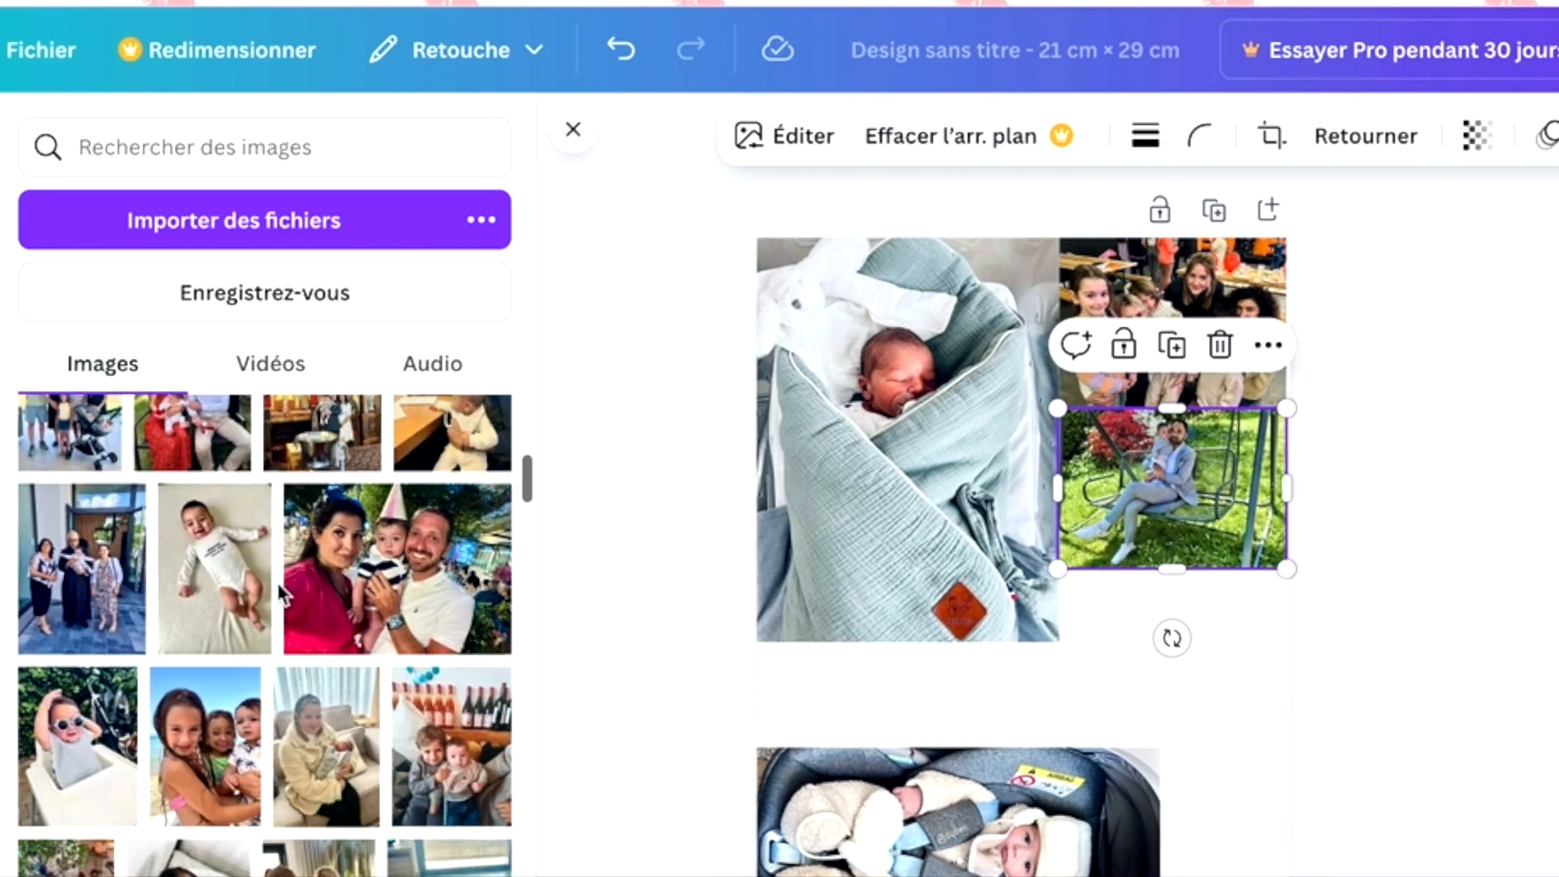
left_click(396, 503)
left_click_drag(823, 754, 1142, 718)
- Download the second photo sheet with JPG as the file type
scroll(1142, 718, "down", 3)
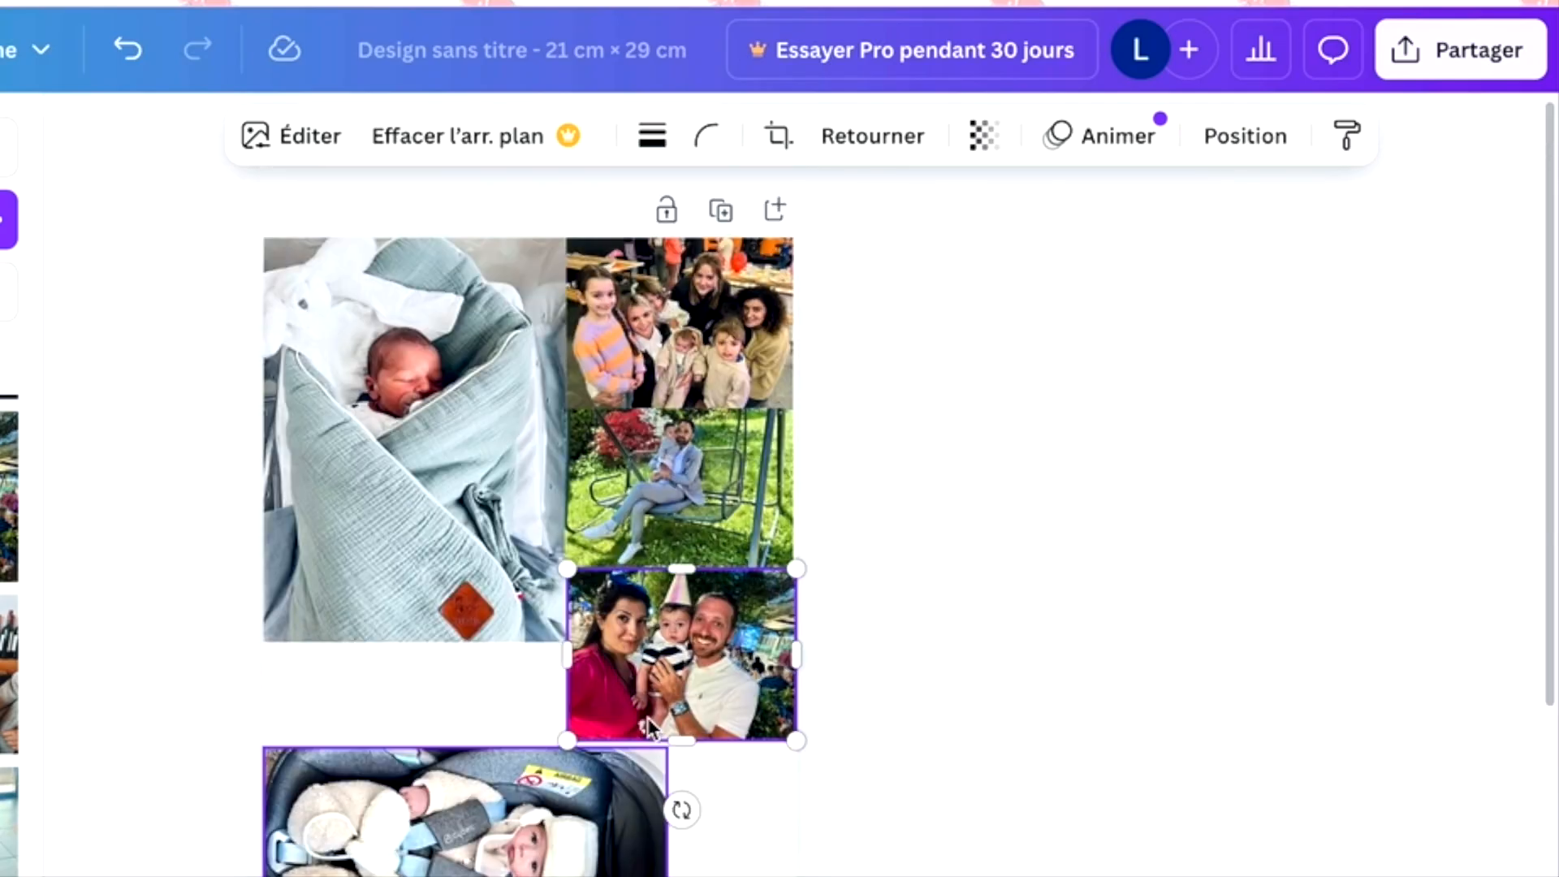
left_click(1497, 69)
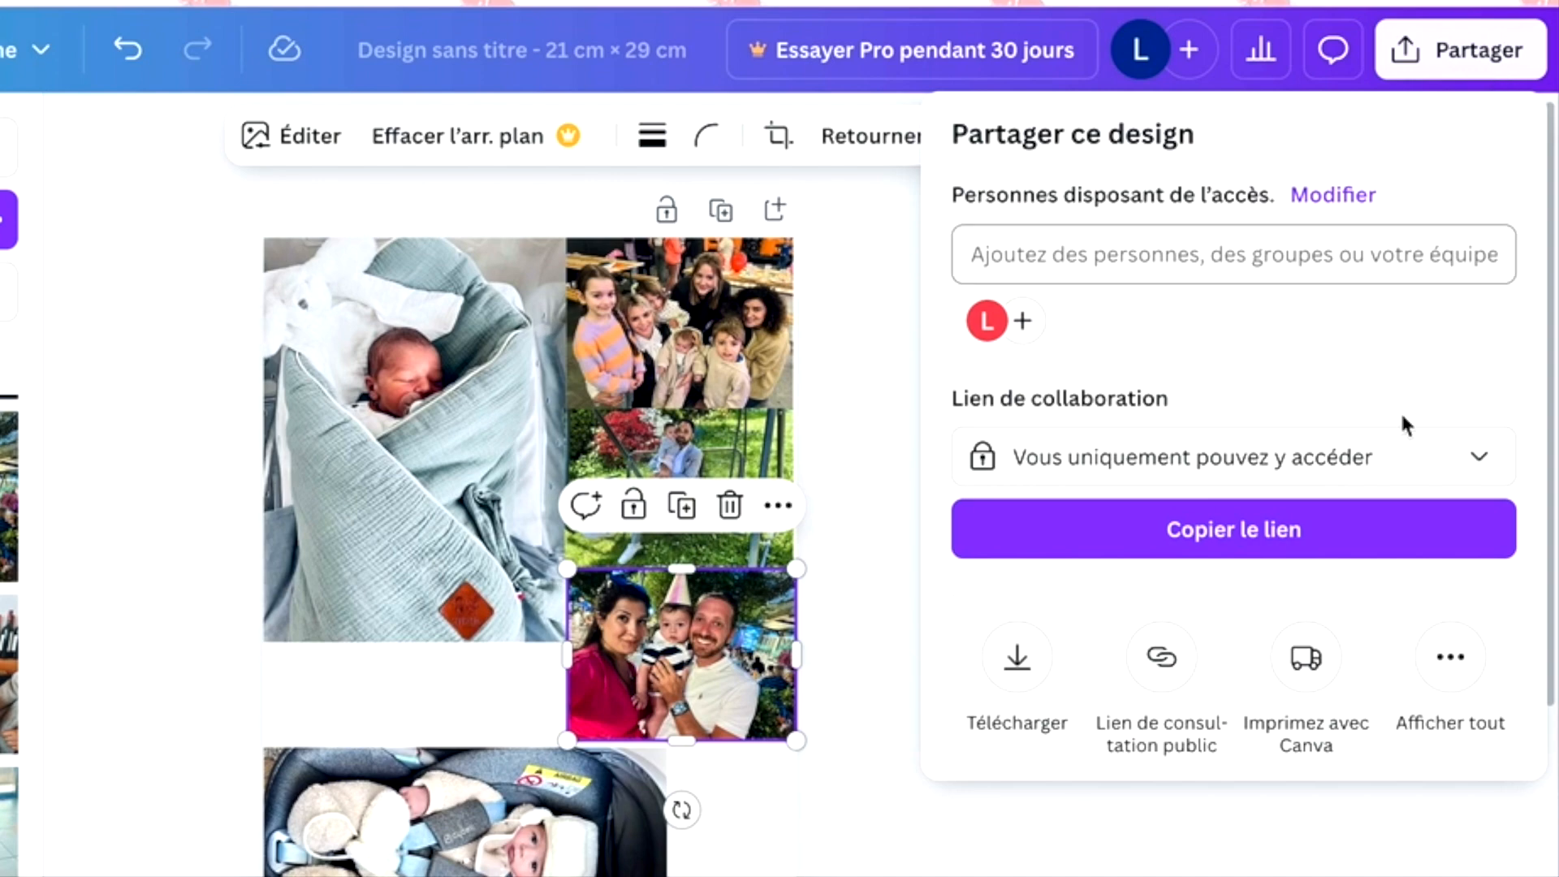
left_click(1020, 660)
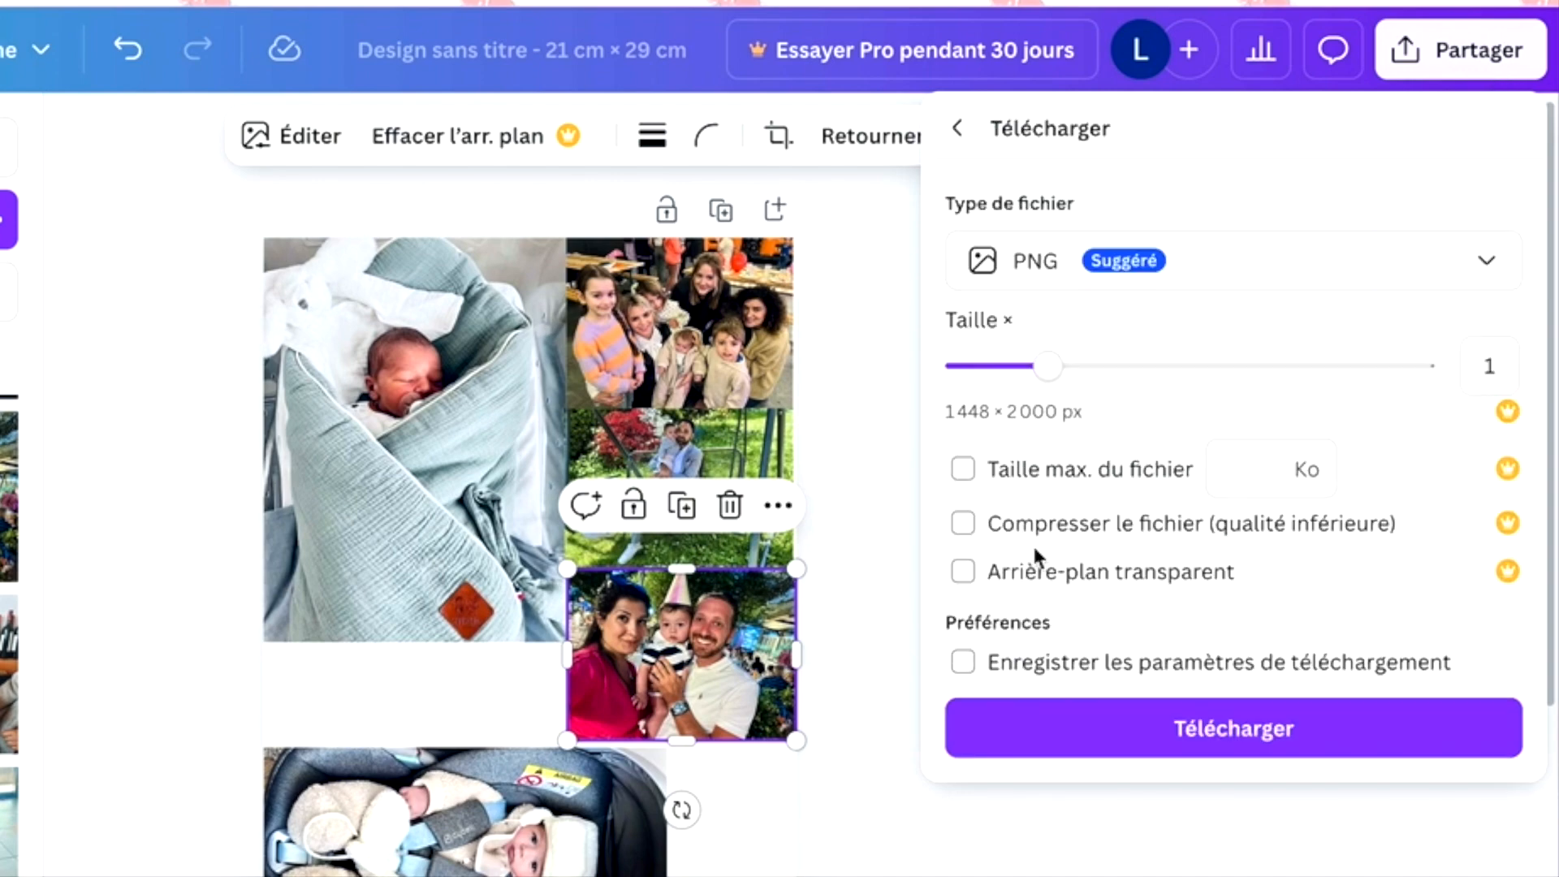
left_click(1029, 261)
left_click(1036, 346)
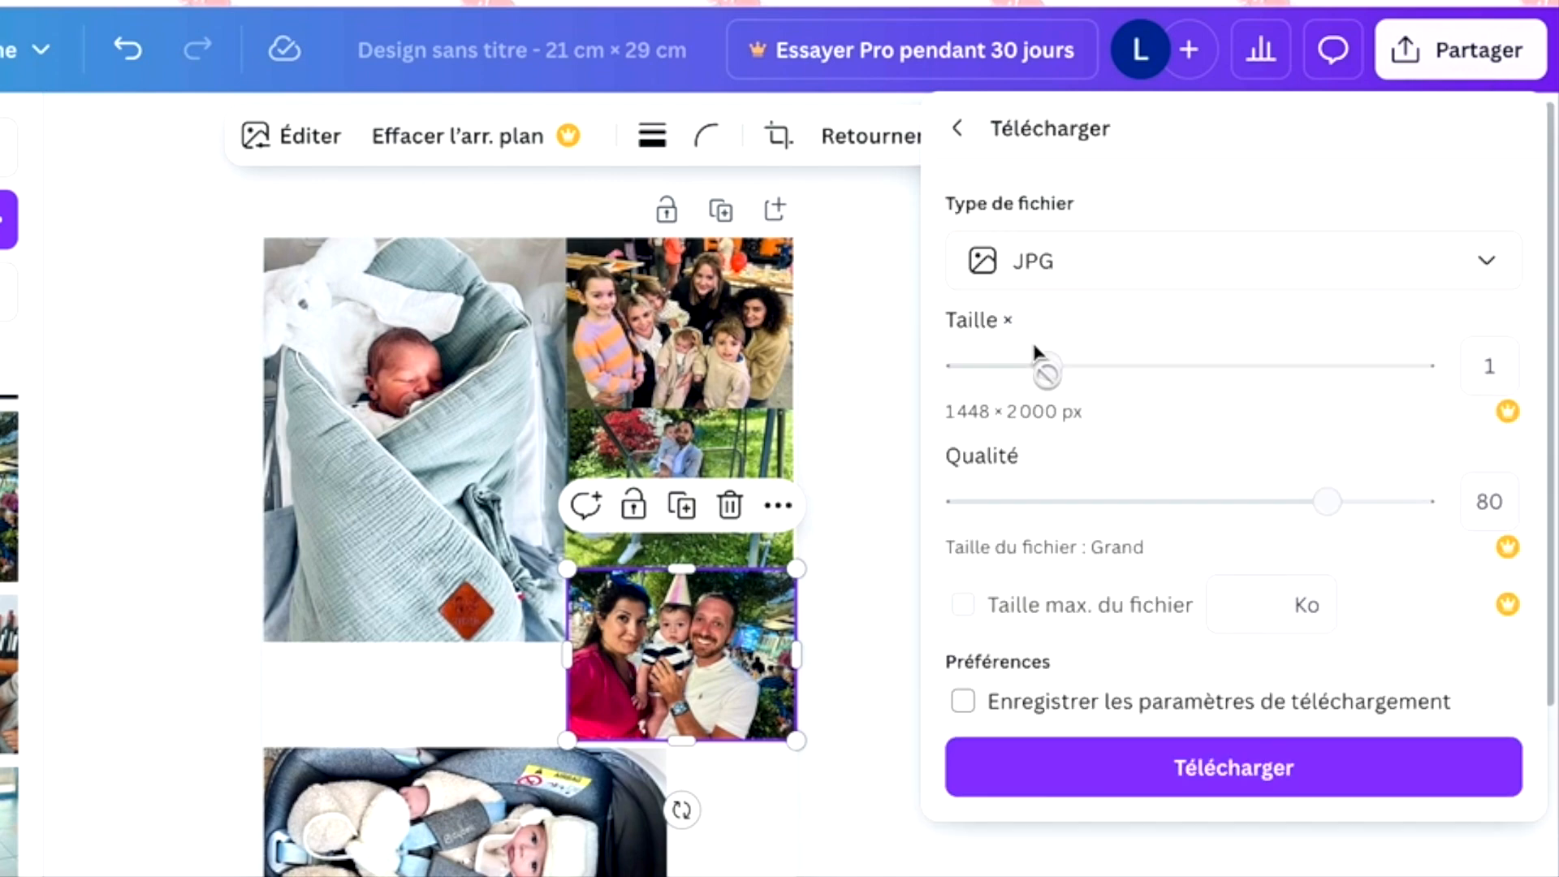
left_click(1137, 757)
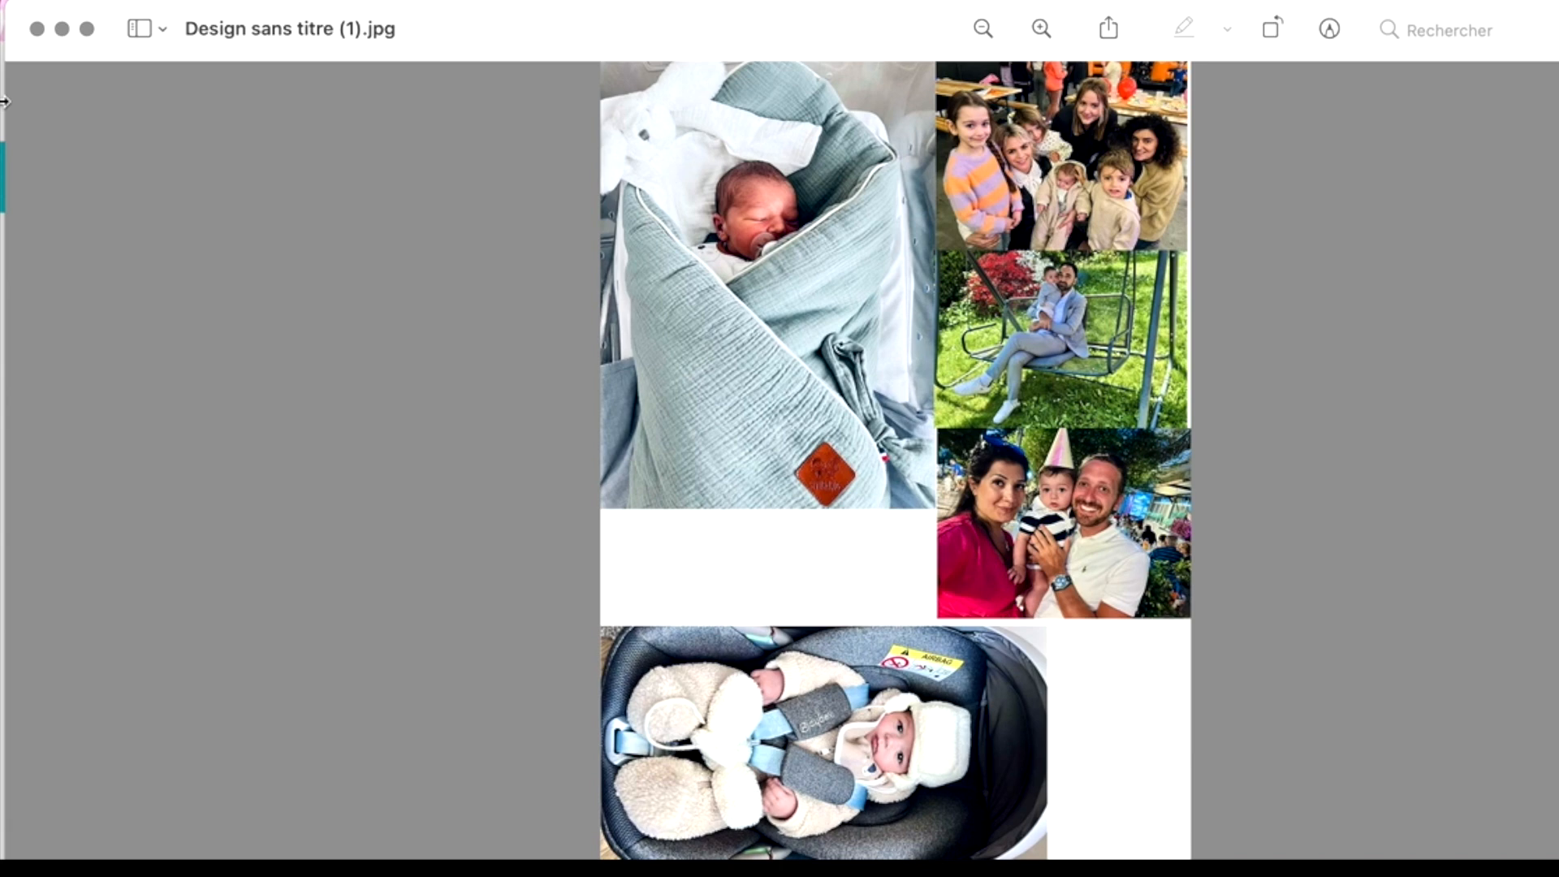
- Start printing Design sans titre (1).jpg from Preview
left_click(172, 1)
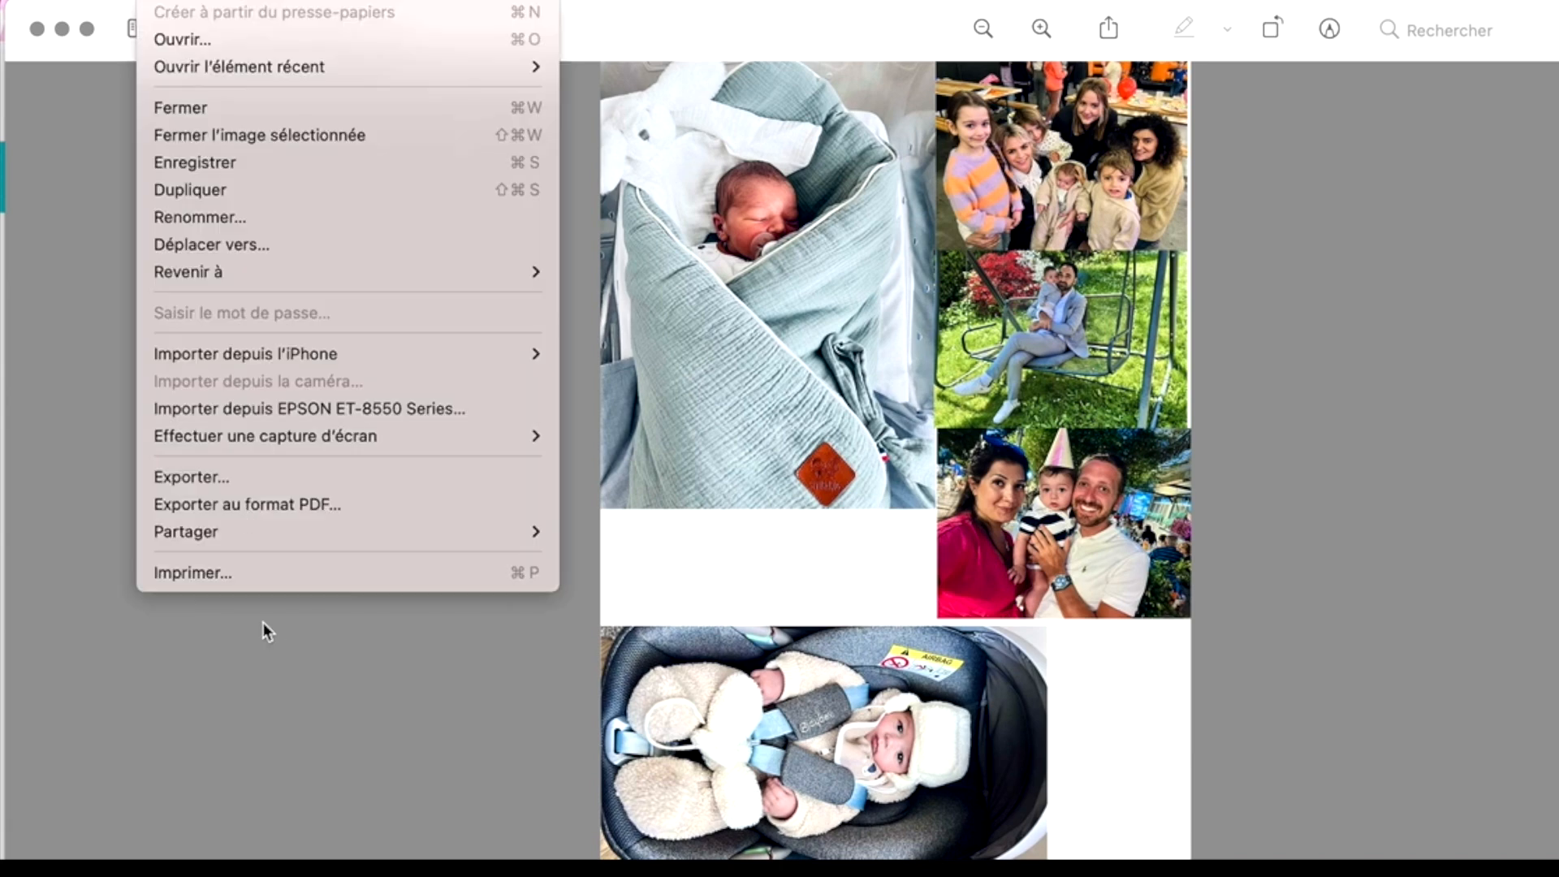